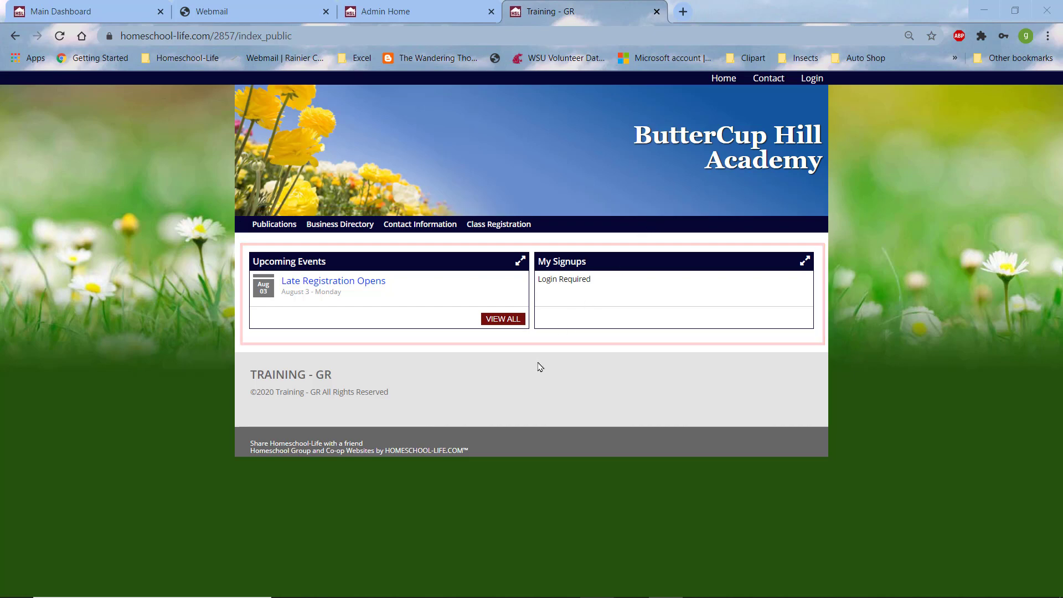
Step: Switch from the public ButterCup Hill Academy site to the Training - GR admin dashboard
left_click(391, 12)
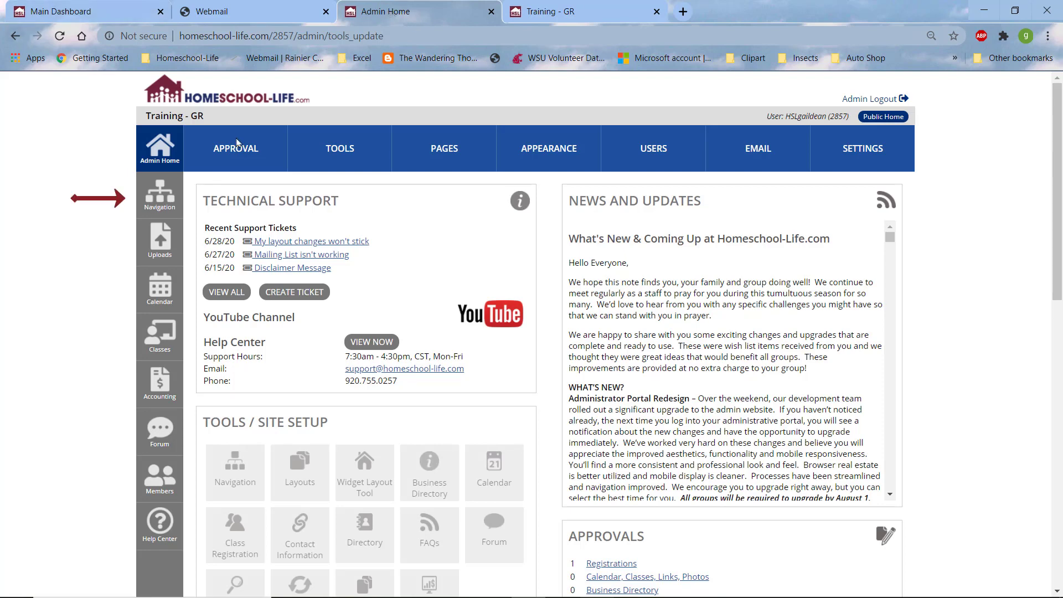
Step: Move the orphaned Mailing List page into Top Nav, directly below Class Registration
left_click(159, 208)
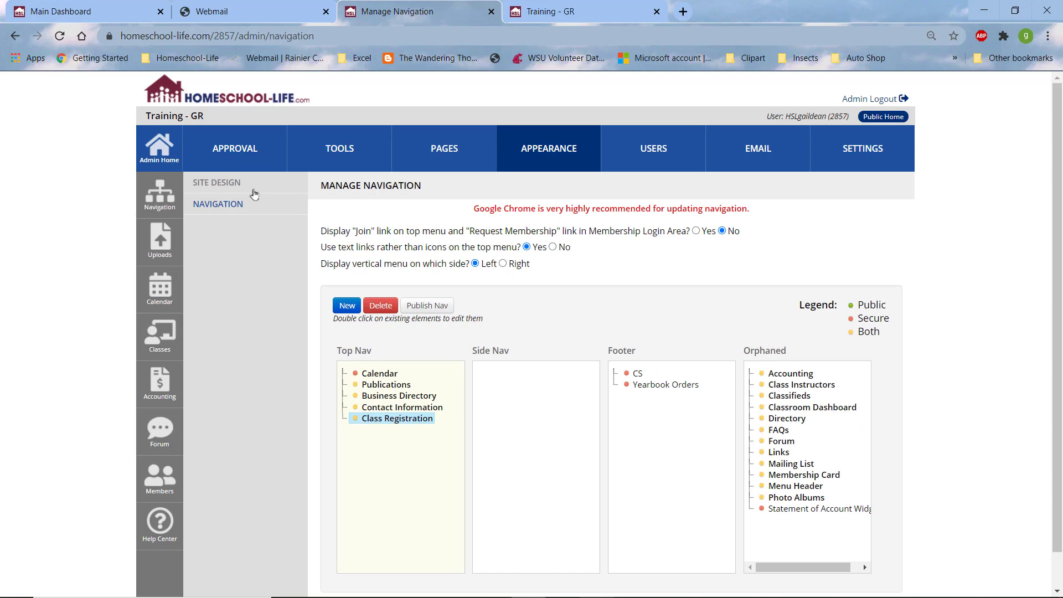
left_click(548, 150)
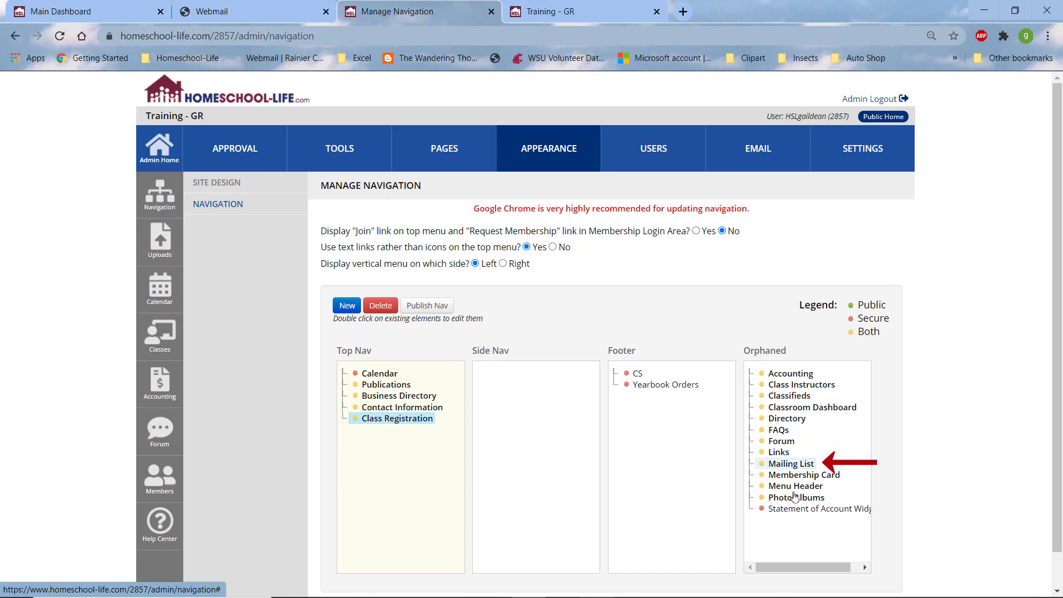
left_click_drag(768, 466, 360, 425)
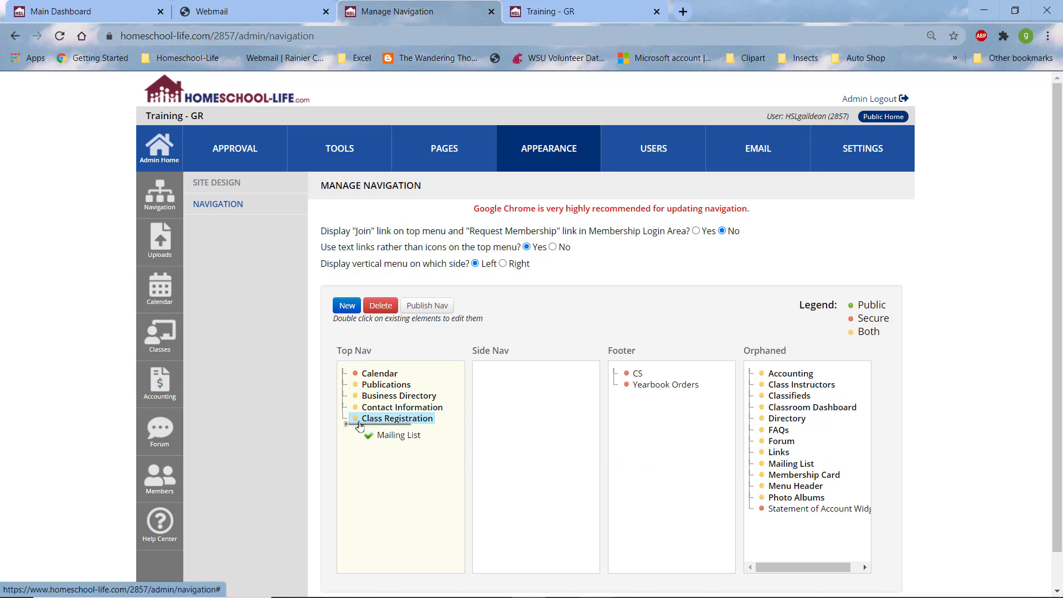
left_click_drag(360, 425, 359, 425)
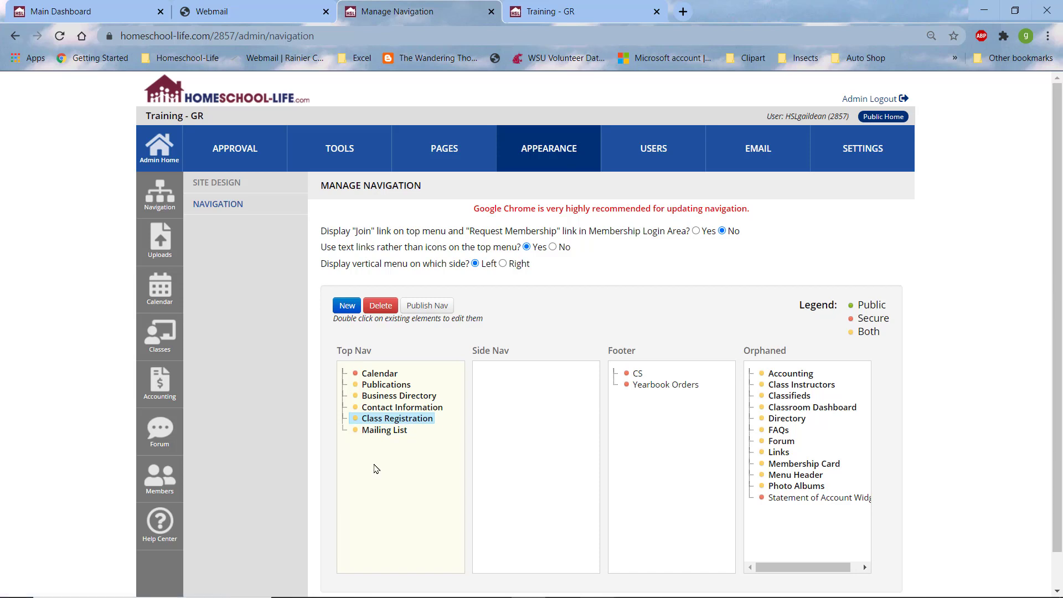
Step: Publish the updated navigation and switch to the public Training - GR site
left_click(426, 308)
left_click(601, 126)
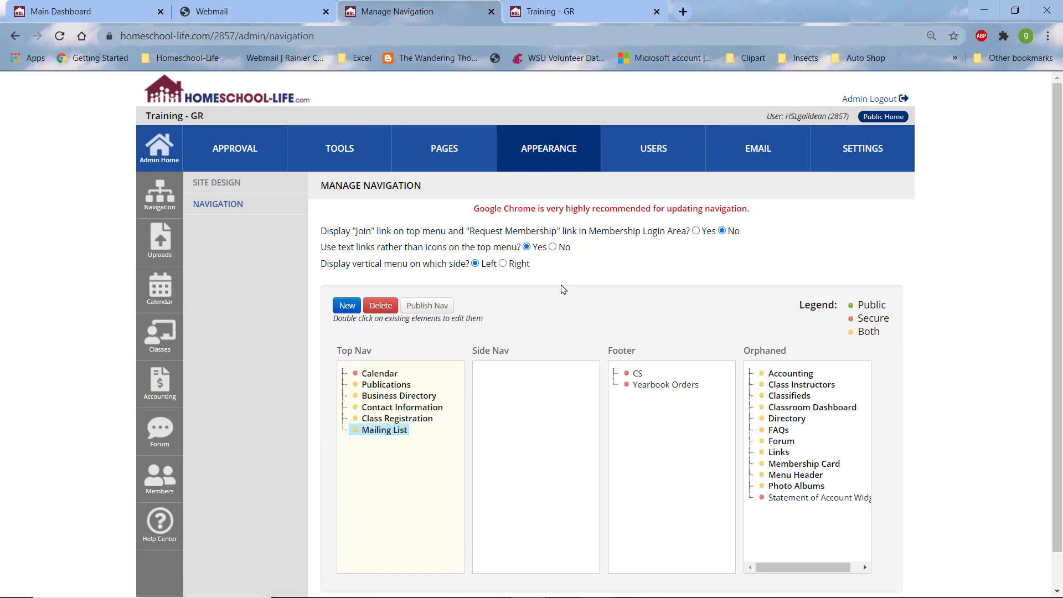
left_click(555, 15)
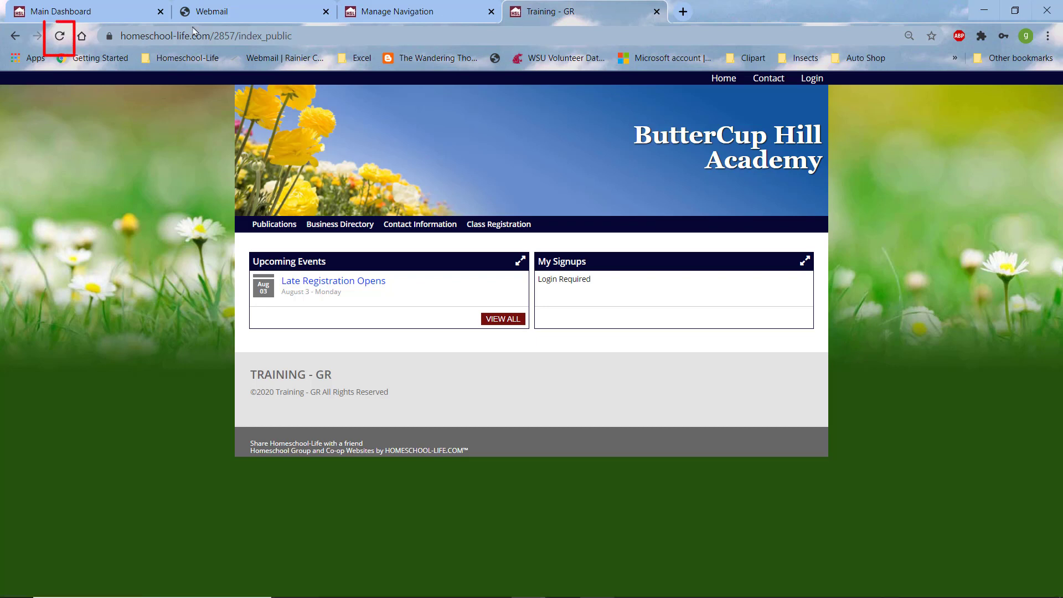
Step: Reload the public site to confirm Mailing List follows Class Registration, then return to Manage Navigation
left_click(59, 36)
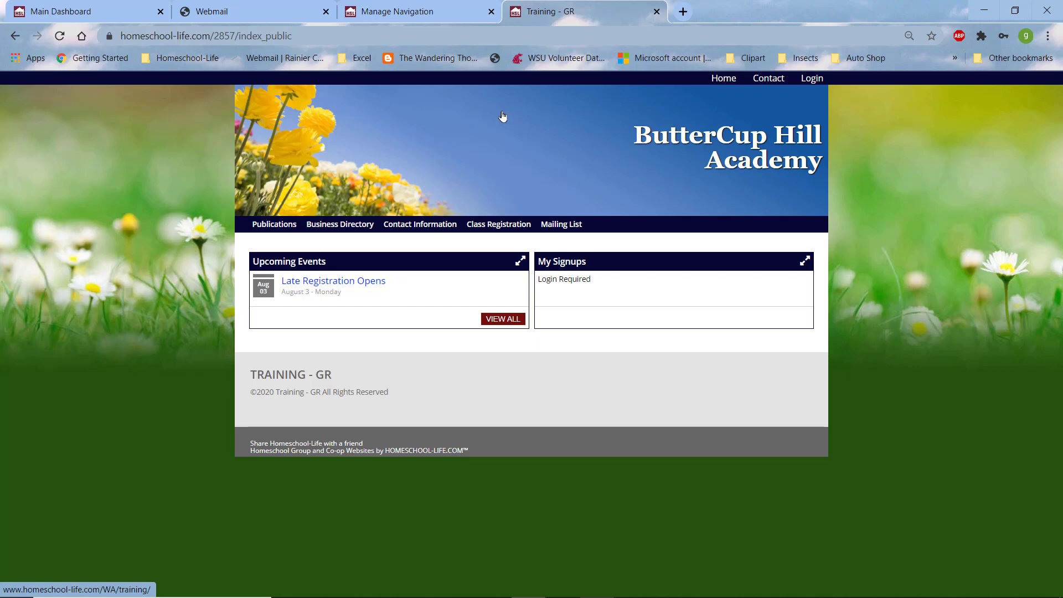
left_click(408, 11)
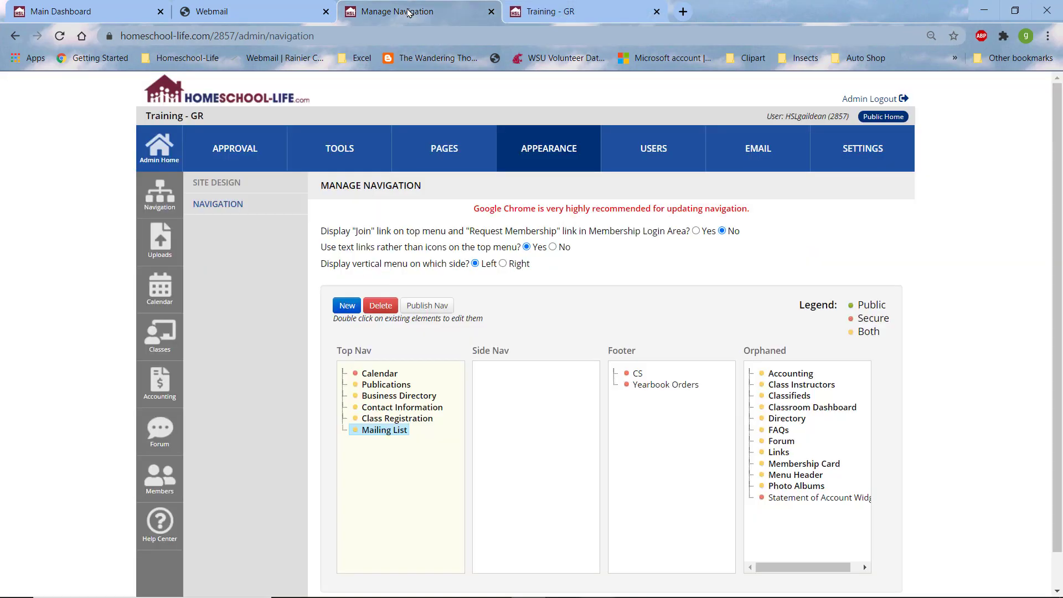
Step: In the Home Page Designer, add a new row with an Editor widget and open its settings
left_click(445, 150)
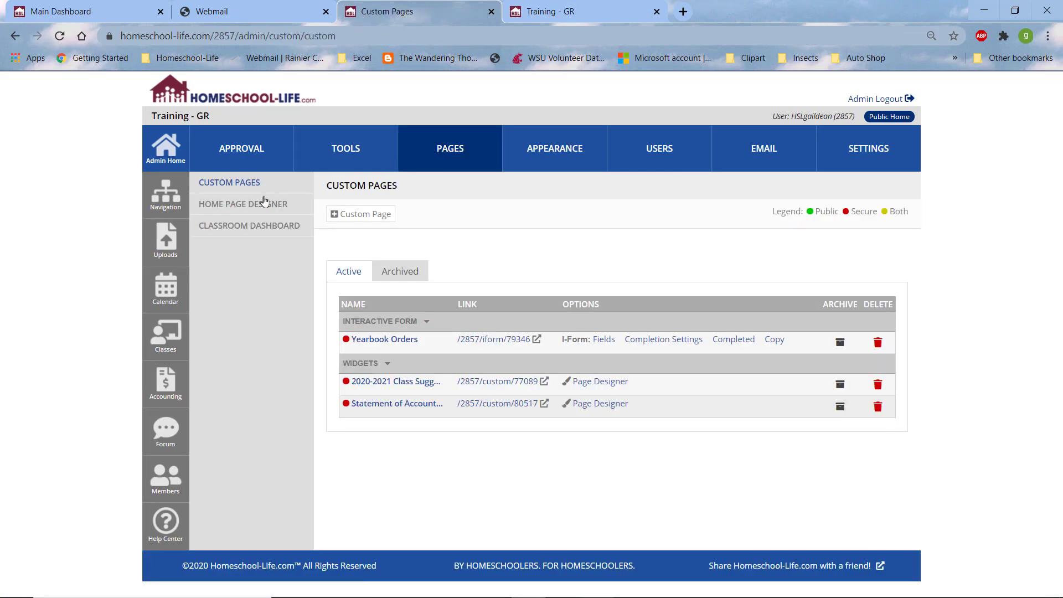
left_click(242, 206)
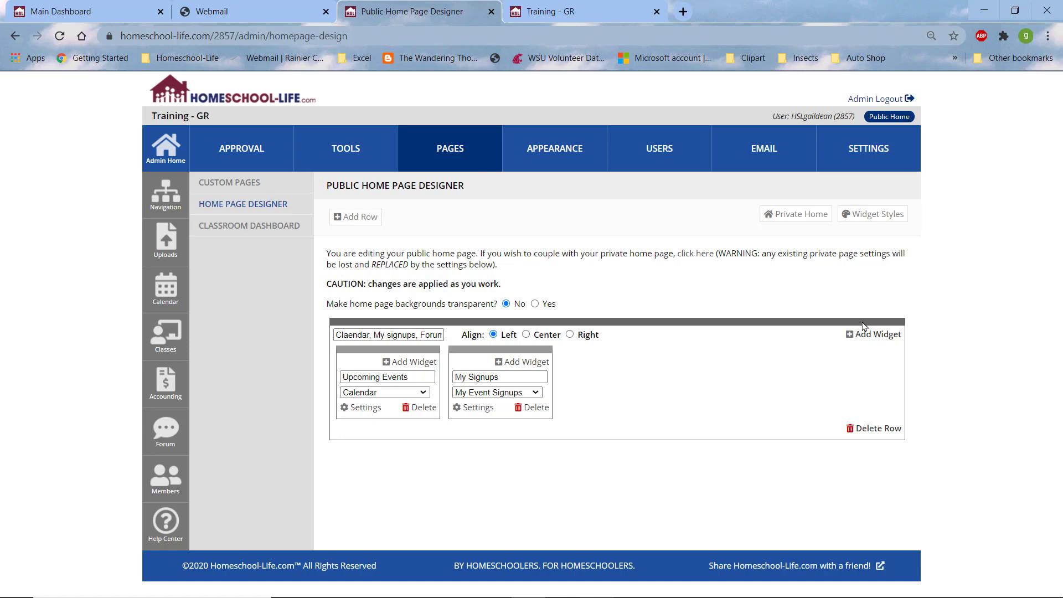
left_click(365, 219)
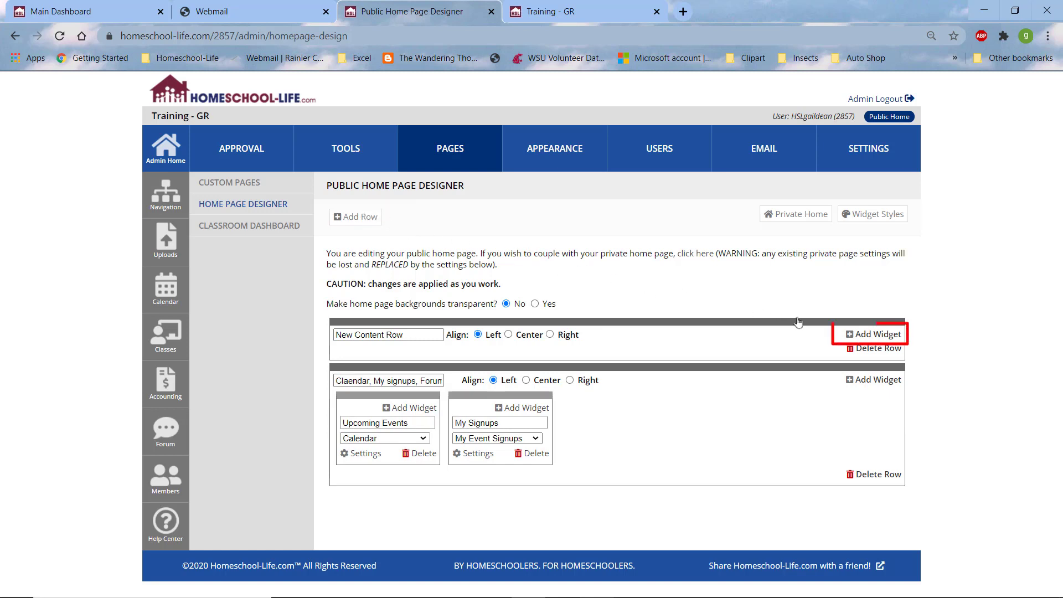
left_click(869, 335)
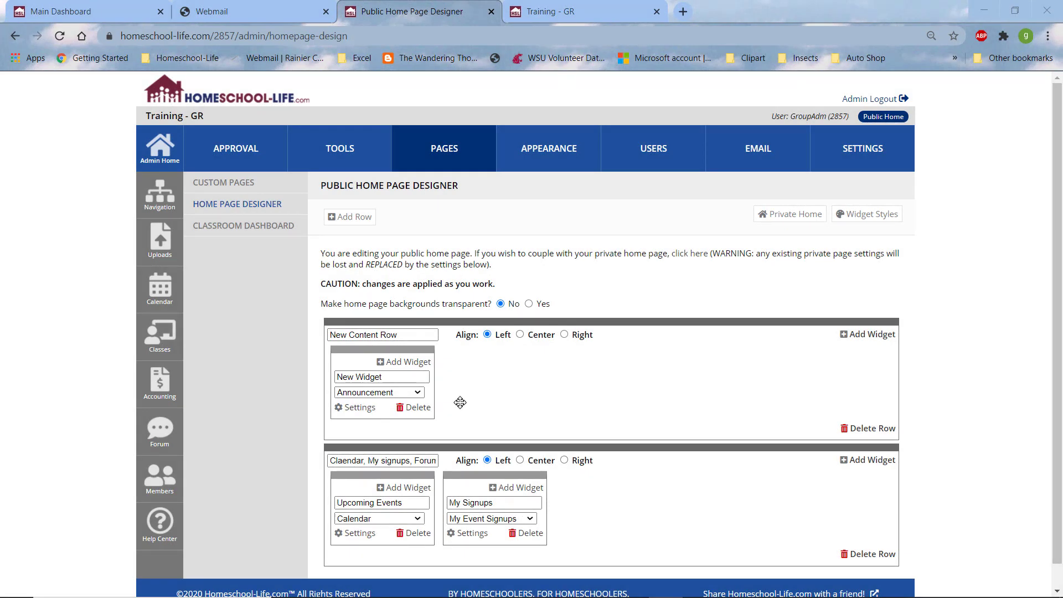
left_click(419, 392)
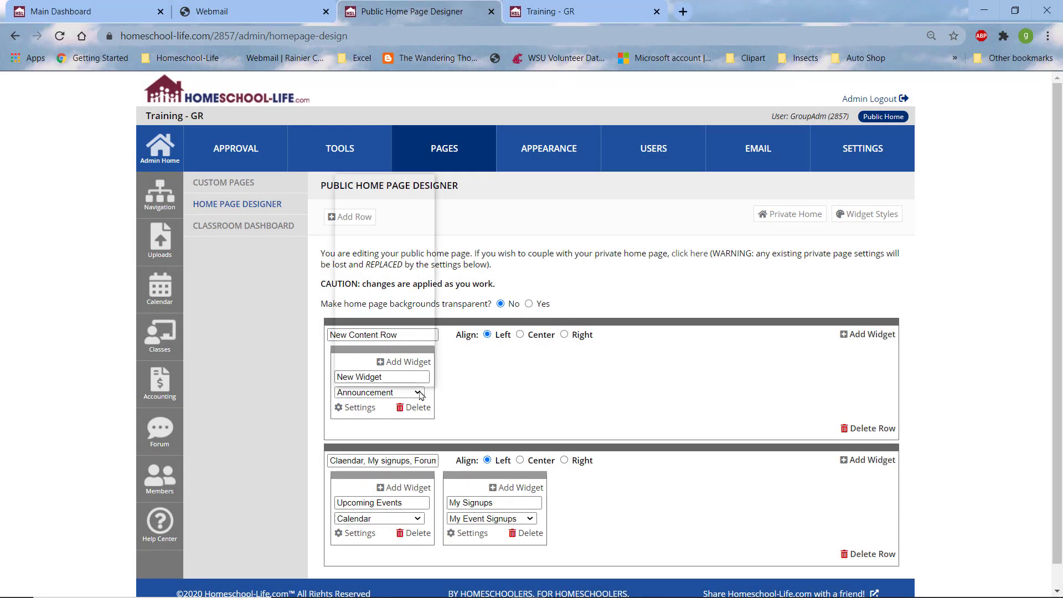
left_click(355, 222)
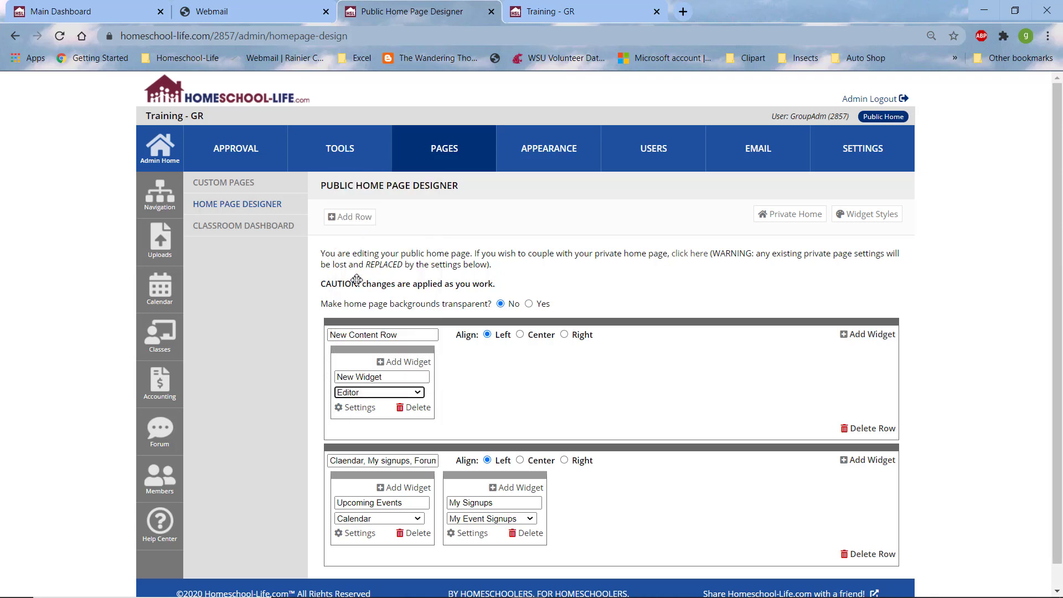
left_click(359, 408)
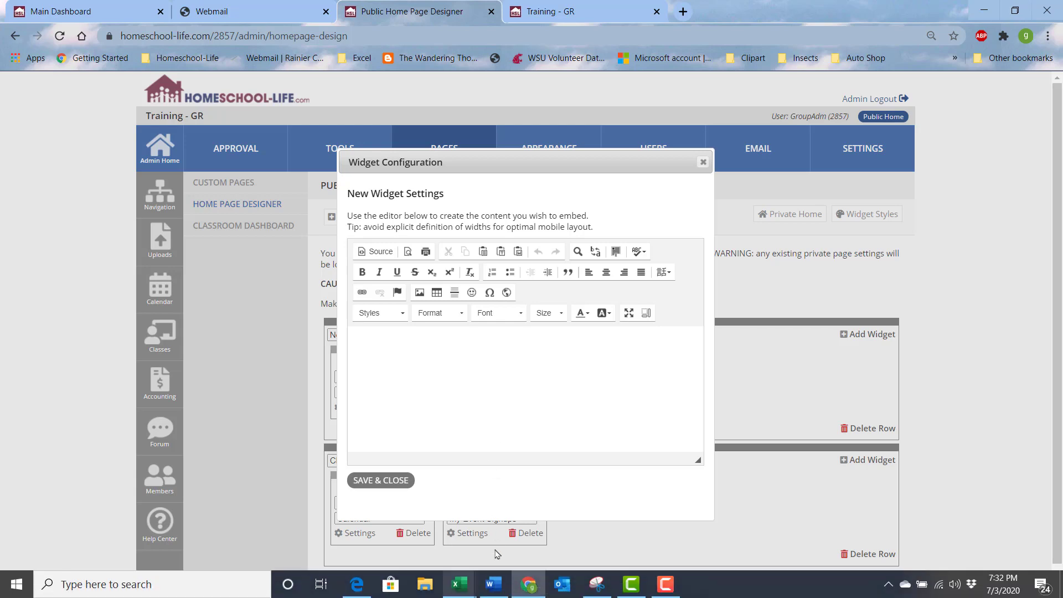
Step: Copy the 'closed to new memberships for 2020-2021' paragraph from the Word sample wordings into the clipboard
left_click(493, 584)
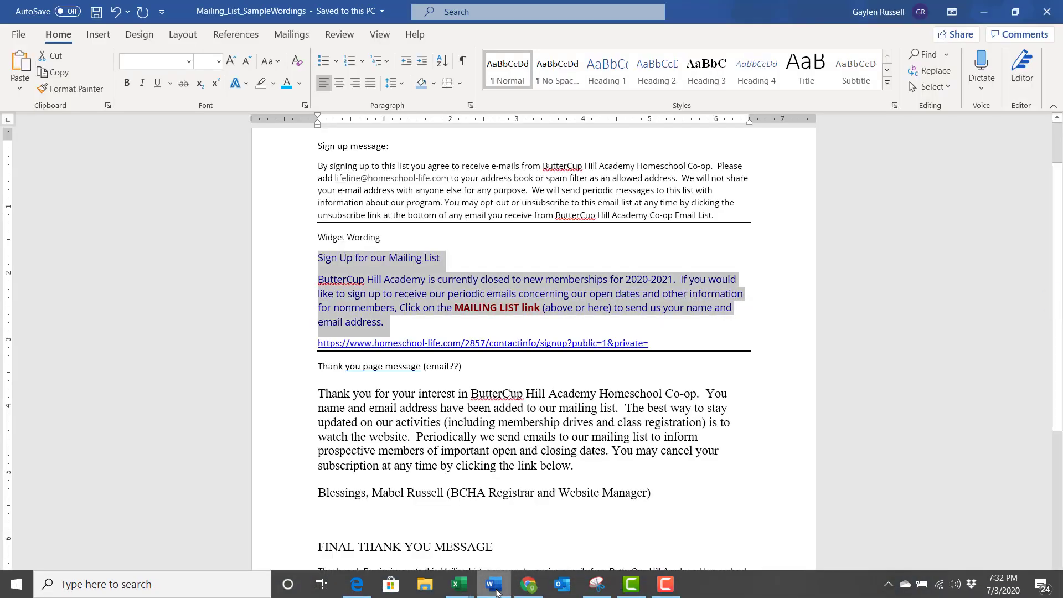
left_click(410, 309)
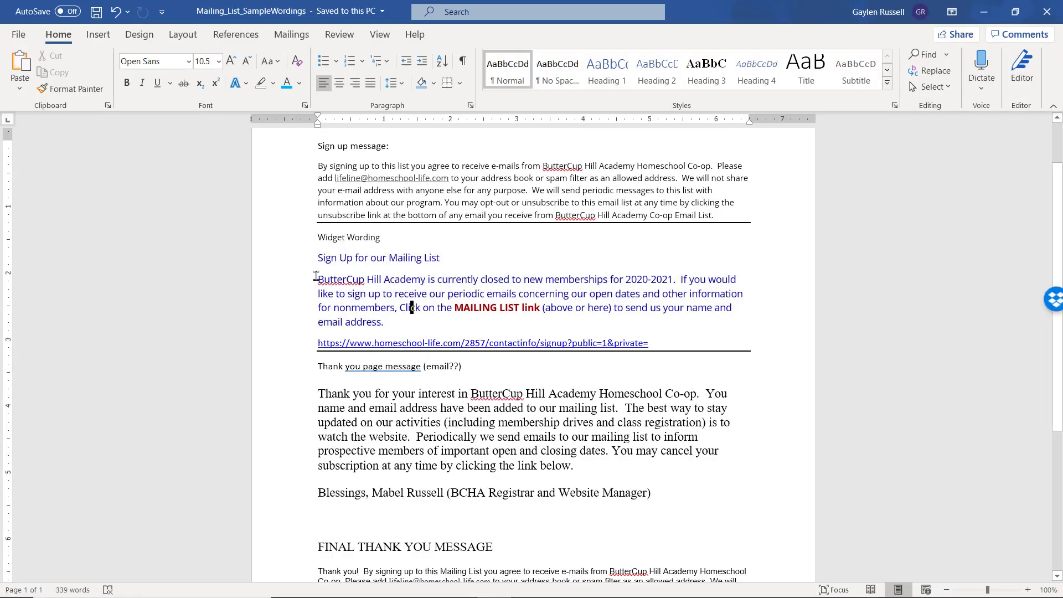
left_click_drag(318, 280, 387, 327)
key("ctrl+c")
mouse_move(495, 592)
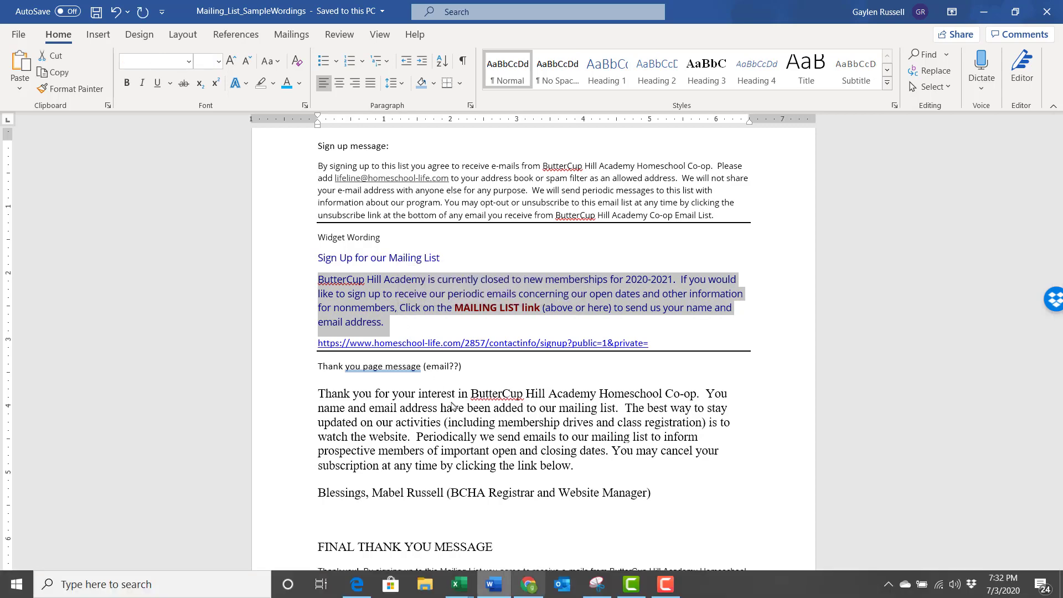
left_click(528, 585)
left_click(375, 340)
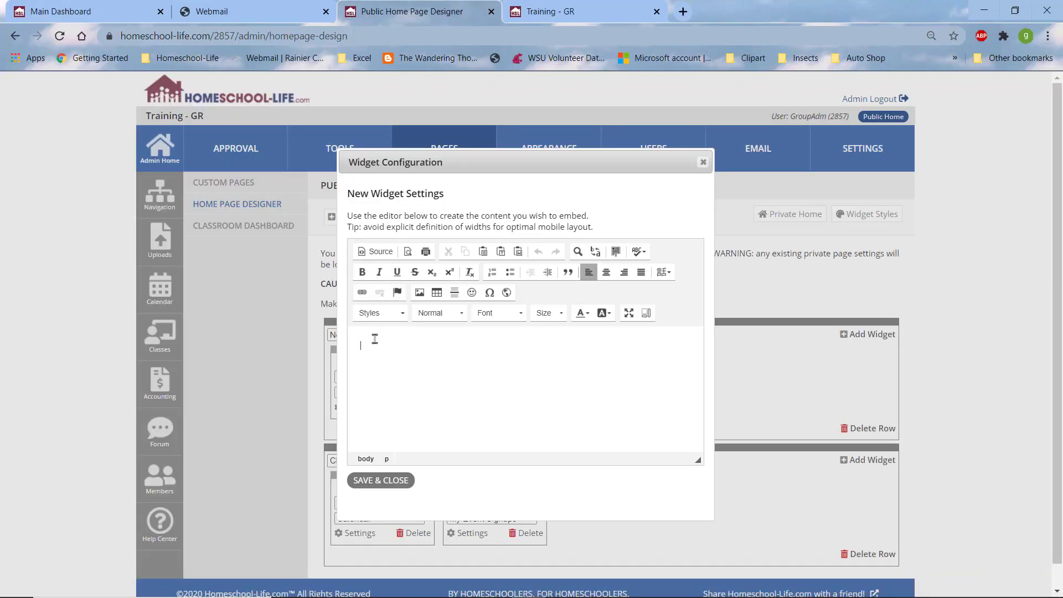
Step: Paste the paragraph into the Editor widget and confirm the MAILING LIST link targets the sign-up page
key("ctrl+v")
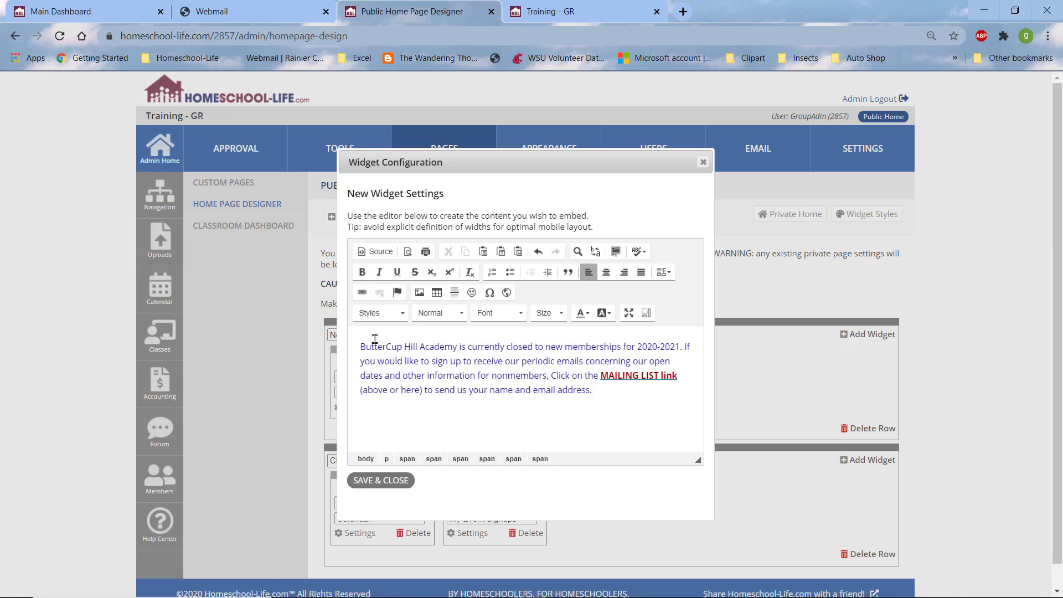
right_click(616, 372)
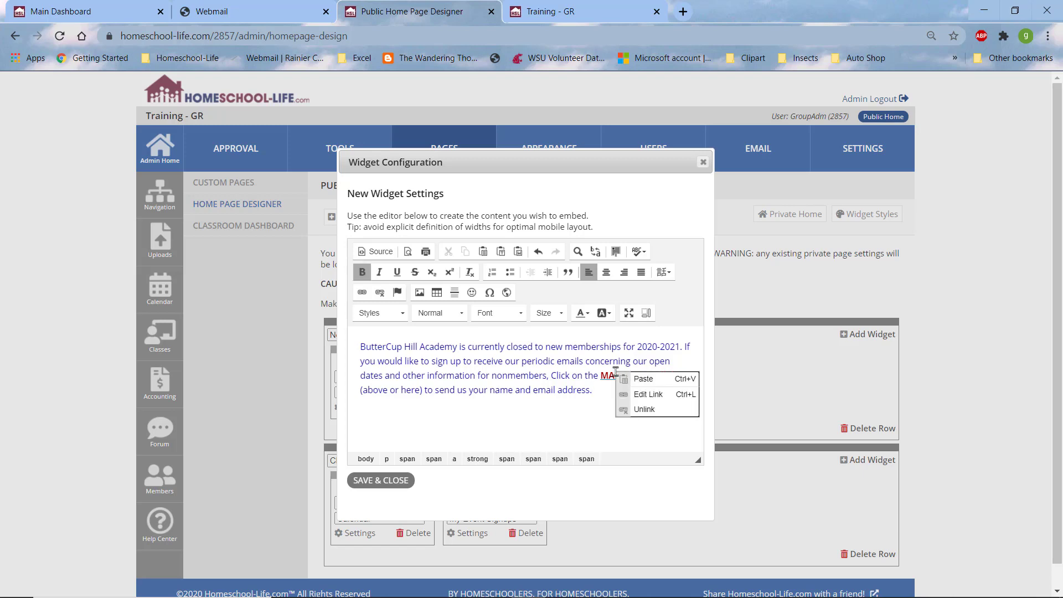
left_click(654, 395)
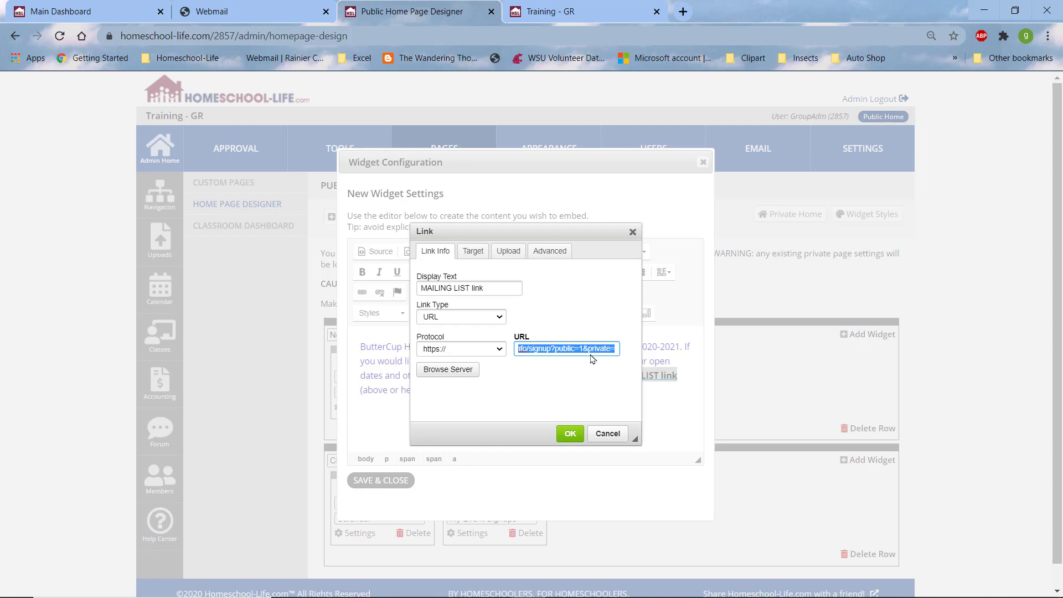
left_click(570, 433)
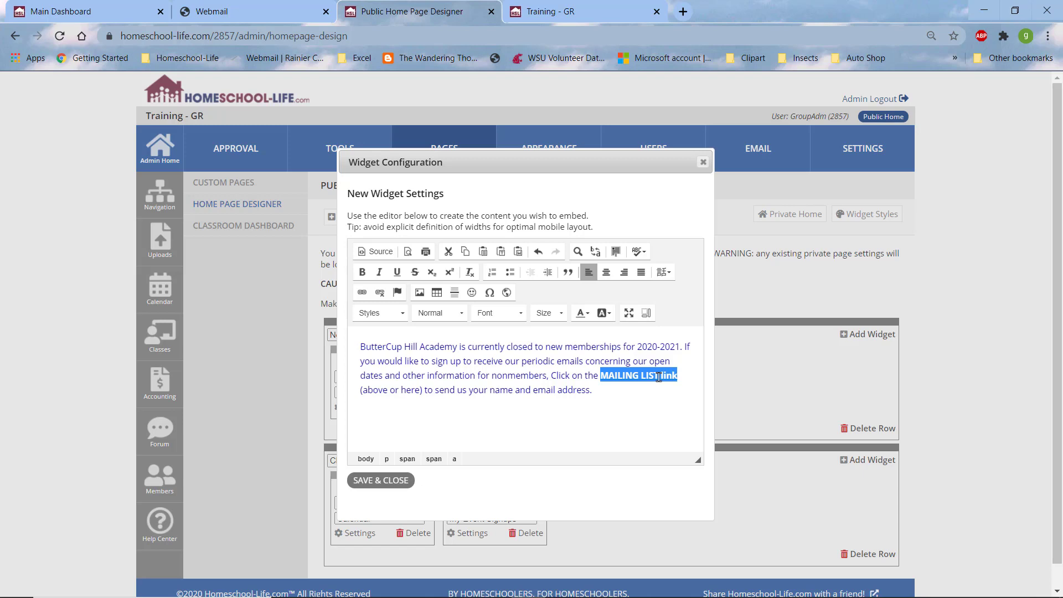
Step: Save the widget content and rename the widget to 'Join our Mailing List'
left_click(377, 481)
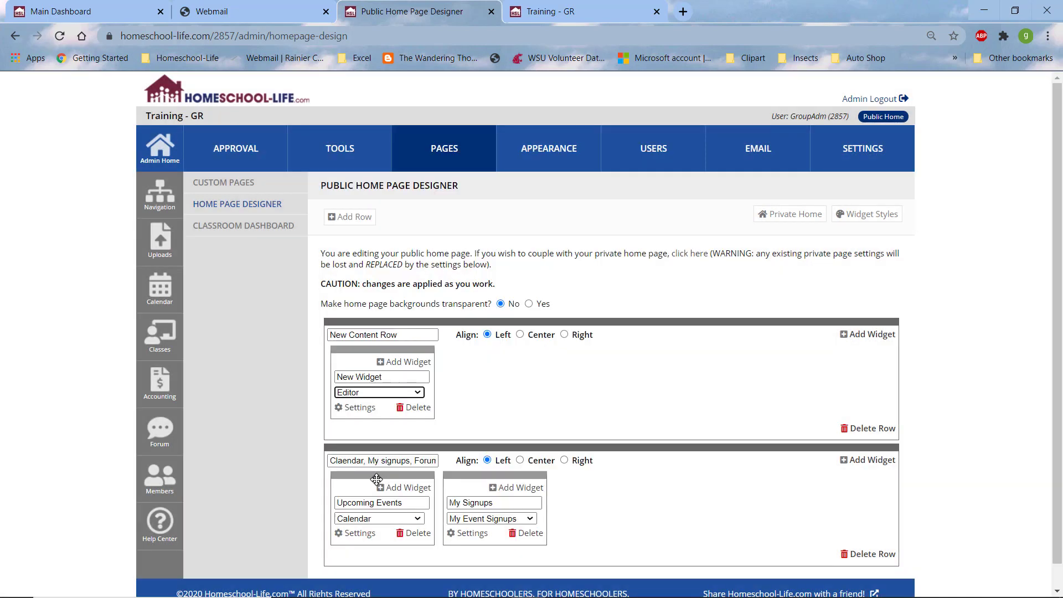
triple_click(399, 380)
key("BackSpace")
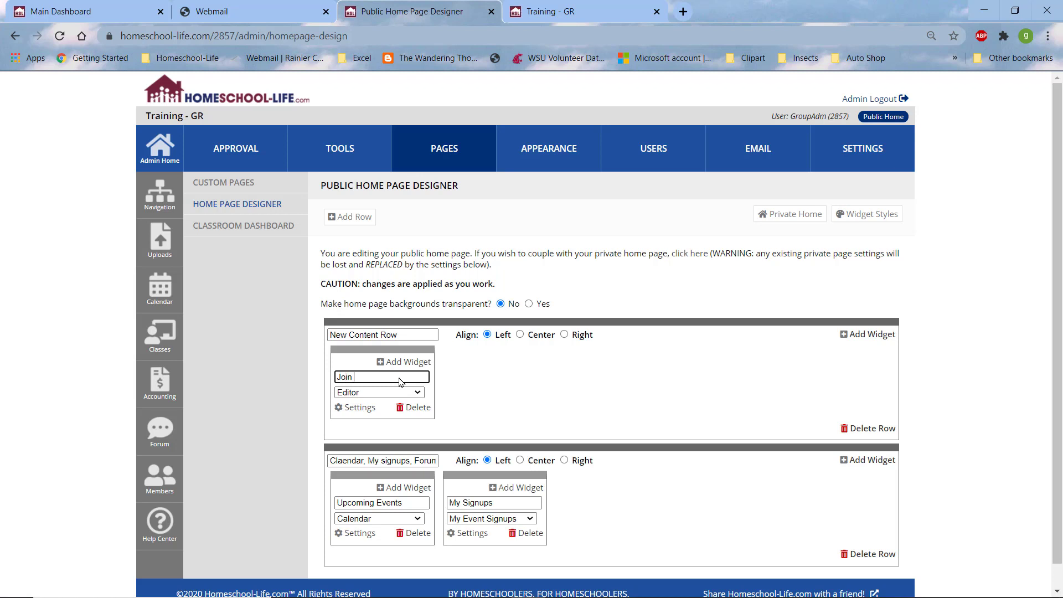
type("Join our Mailing List")
key("BackSpace")
key("BackSpace")
key("BackSpace")
key("BackSpace")
Step: Reload the public home page, test the MAILING LIST link, then open Mailing List from the nav bar
left_click(562, 15)
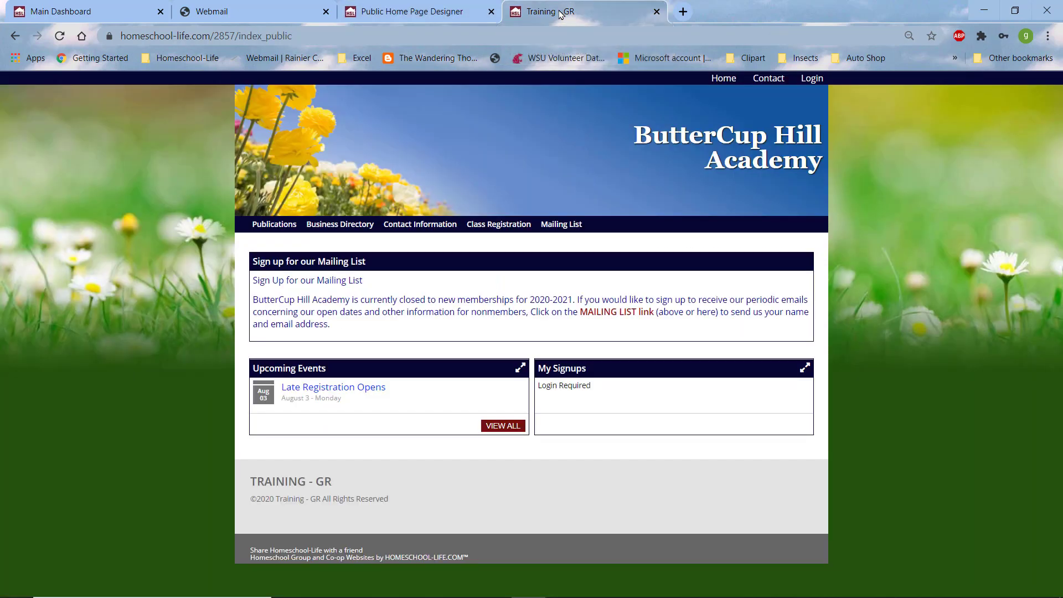
left_click(60, 36)
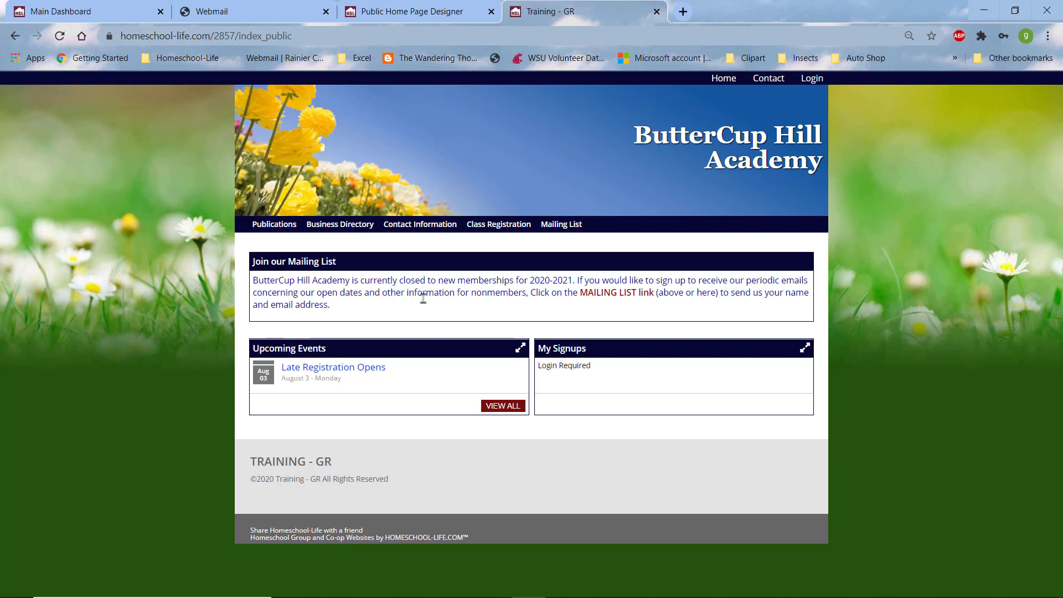
left_click(607, 296)
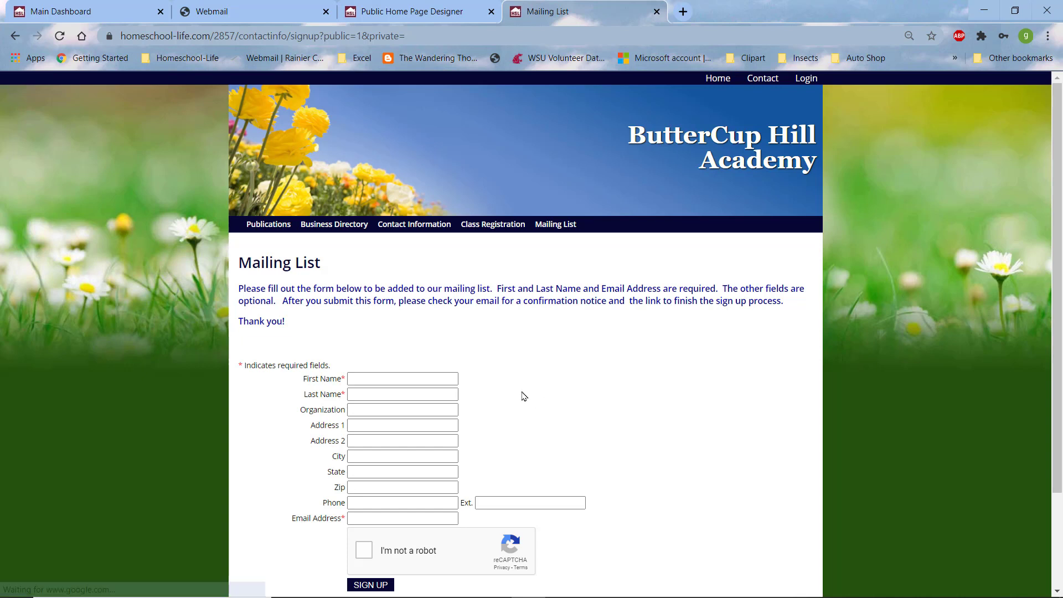
left_click(15, 36)
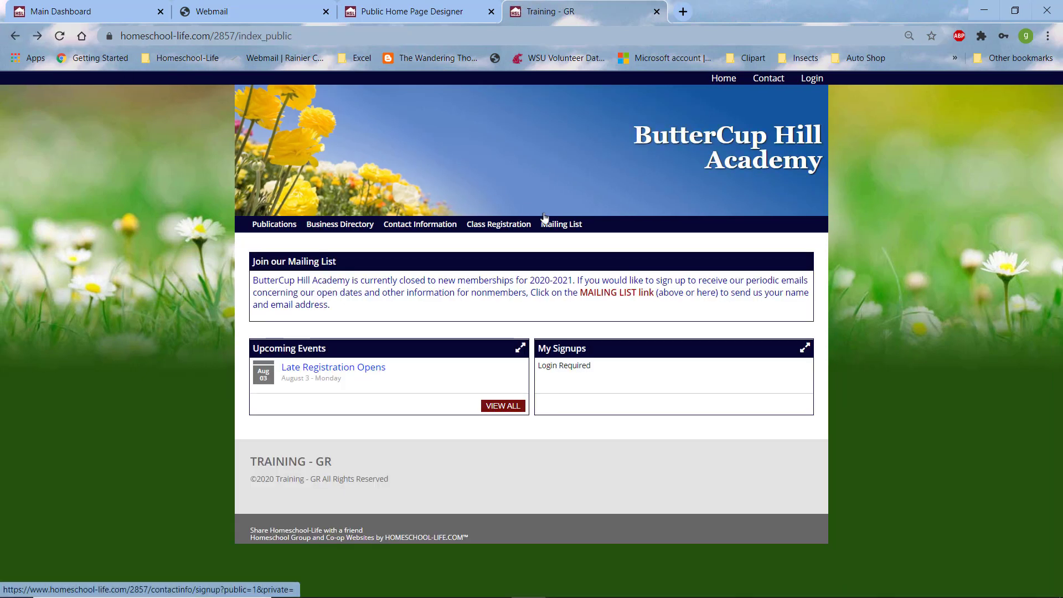
left_click(576, 228)
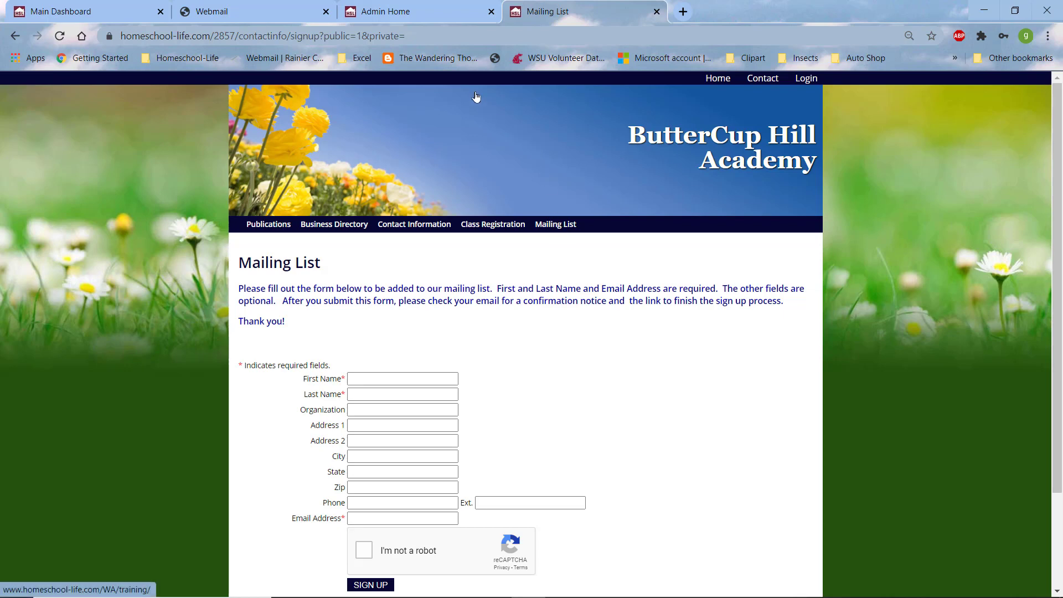
Step: From the admin dashboard, open Tools > Mailing List > Settings
left_click(398, 19)
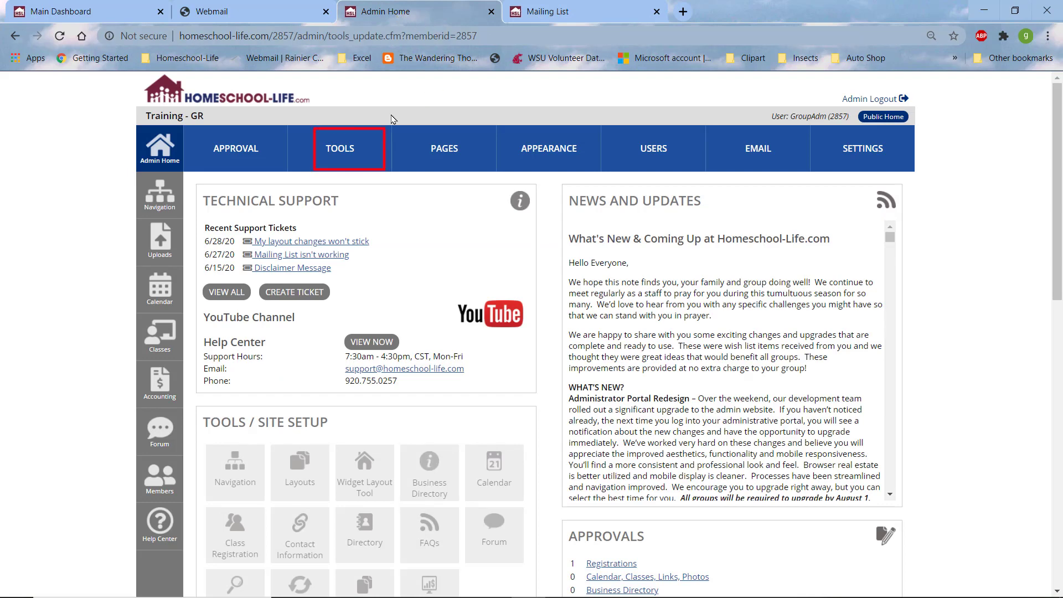
left_click(347, 151)
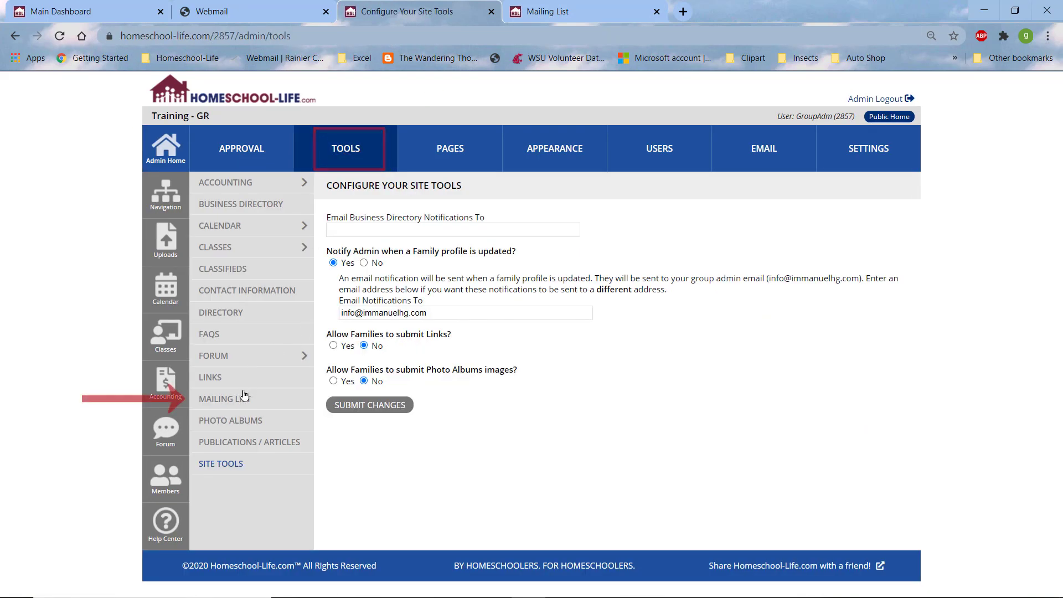
left_click(235, 401)
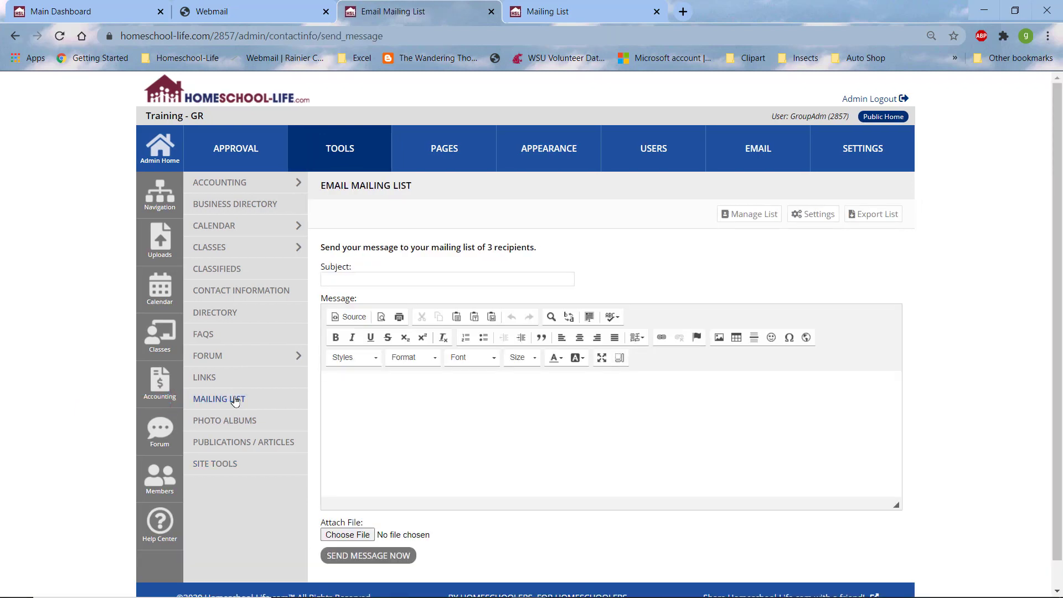
left_click(813, 216)
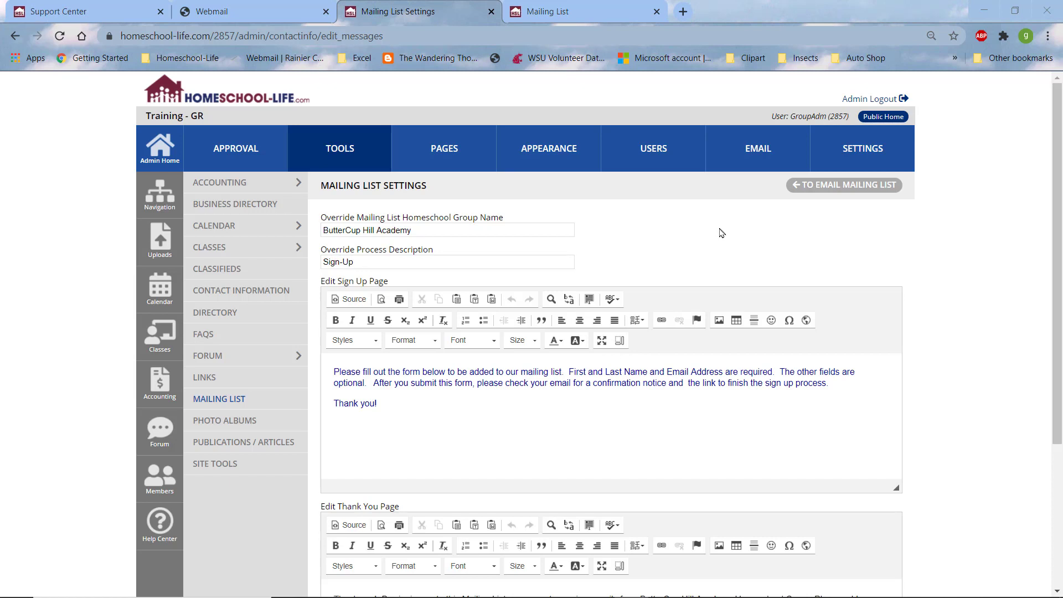
Step: Change the override process description to 'Mailing List Sign-Up', then switch to the webmail inbox
left_click(577, 266)
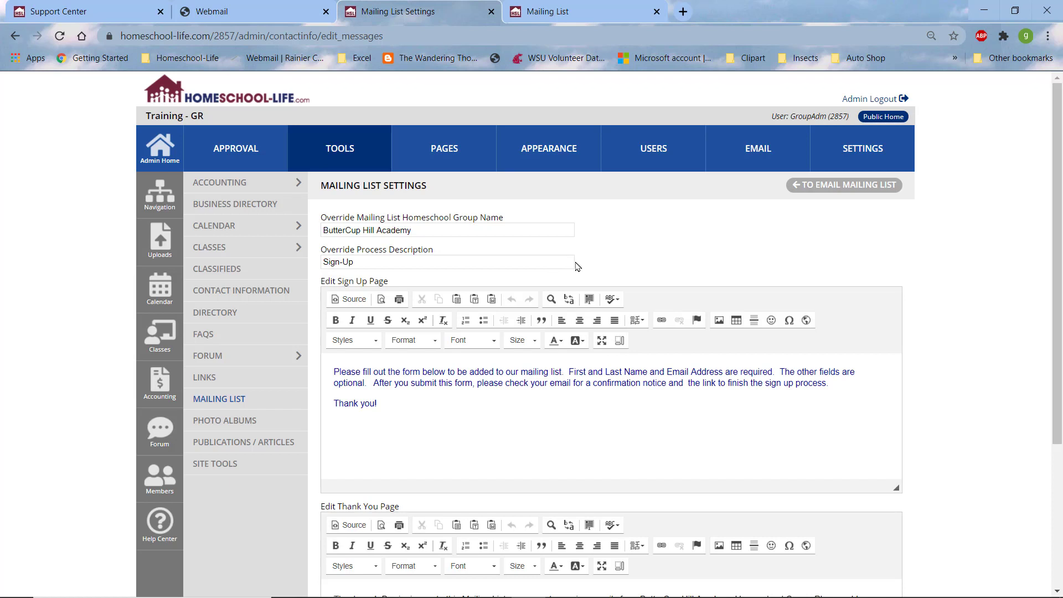
left_click(323, 260)
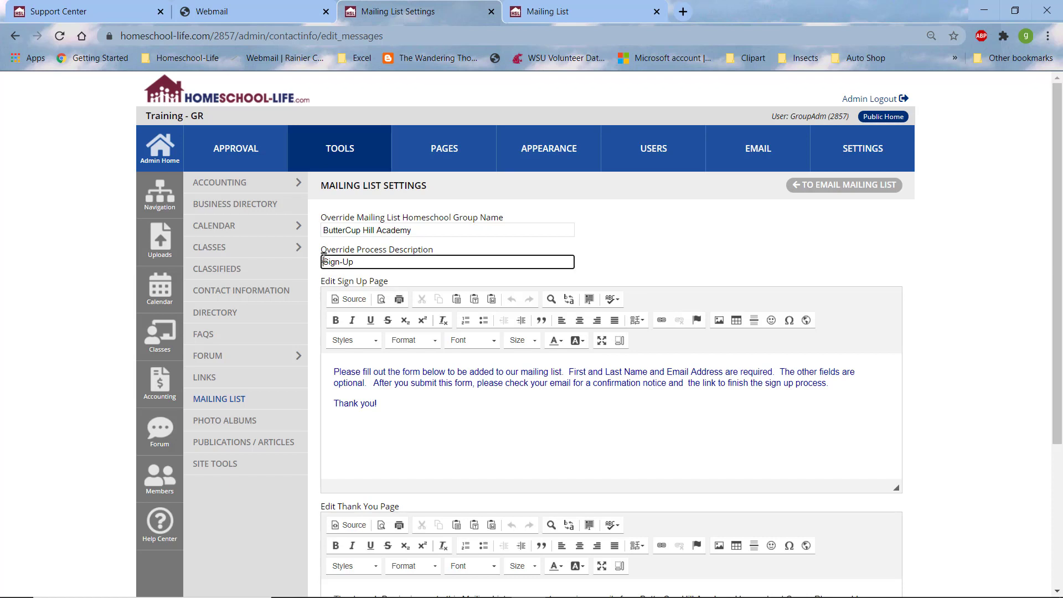
type("Mailing List")
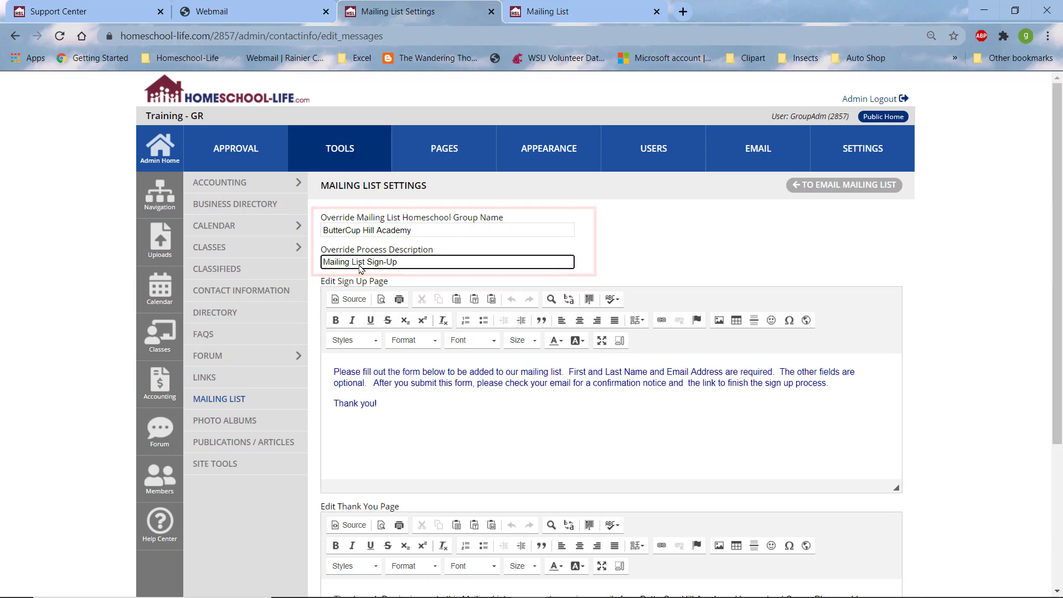
left_click(233, 11)
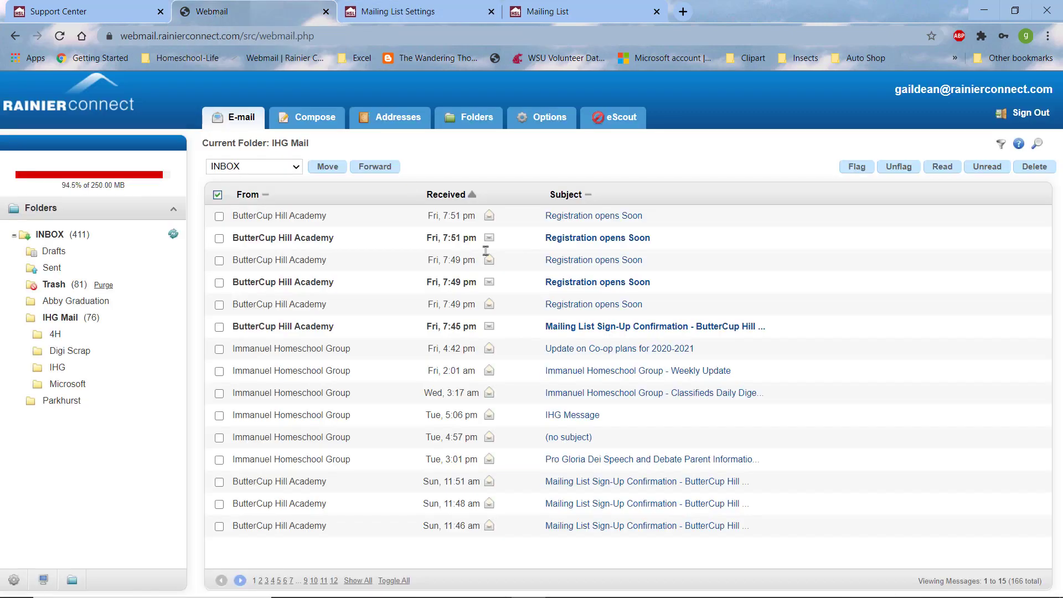
Step: Open ButterCup Hill Academy's Mailing List Sign-Up Confirmation email and select its finish-sign-up link sentence
left_click(572, 327)
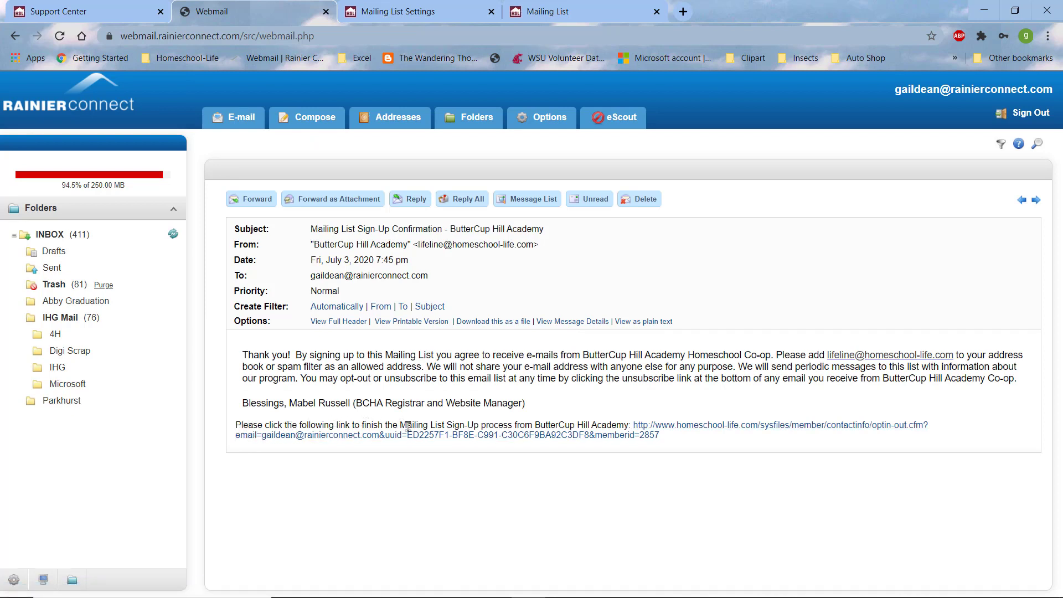
left_click_drag(406, 425, 630, 426)
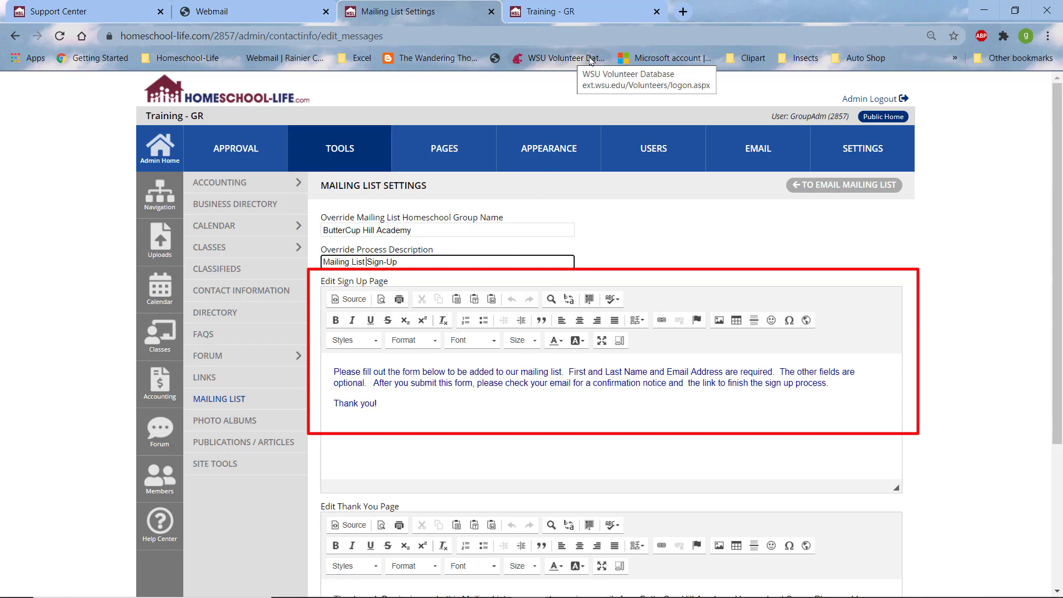
Step: Open the public Mailing List sign-up form from the ButterCup Hill Academy home page
left_click(562, 17)
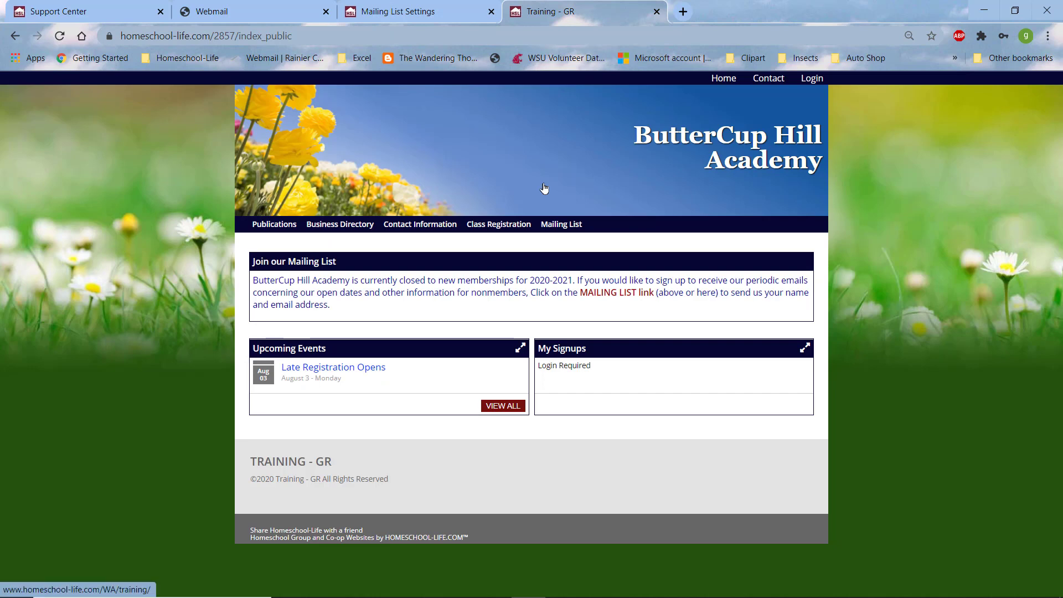
left_click(561, 224)
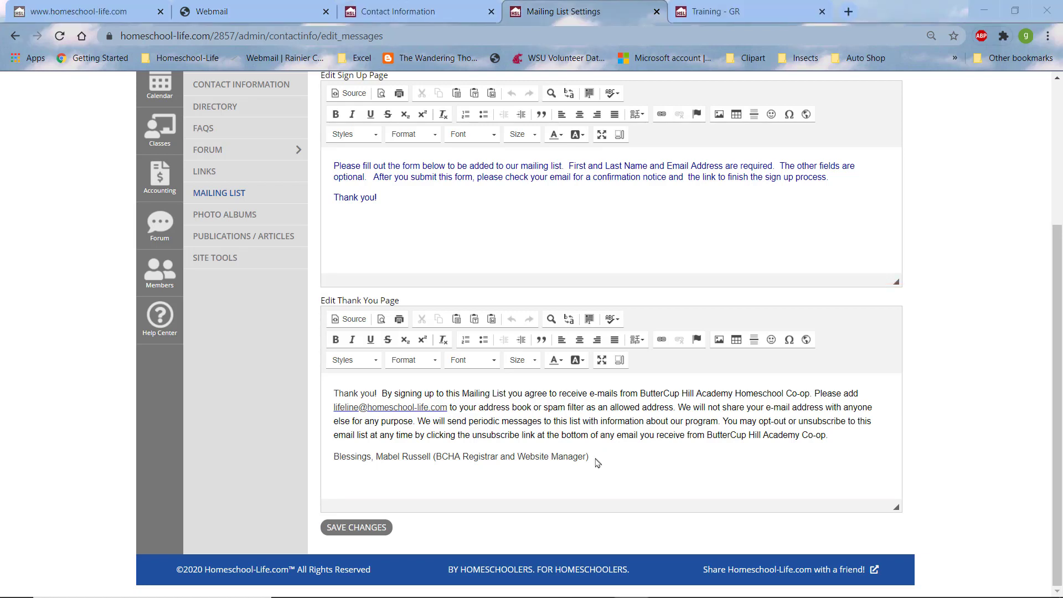
Step: Save the mailing list message changes, review the three subscribers, and return to the public home page
left_click(361, 532)
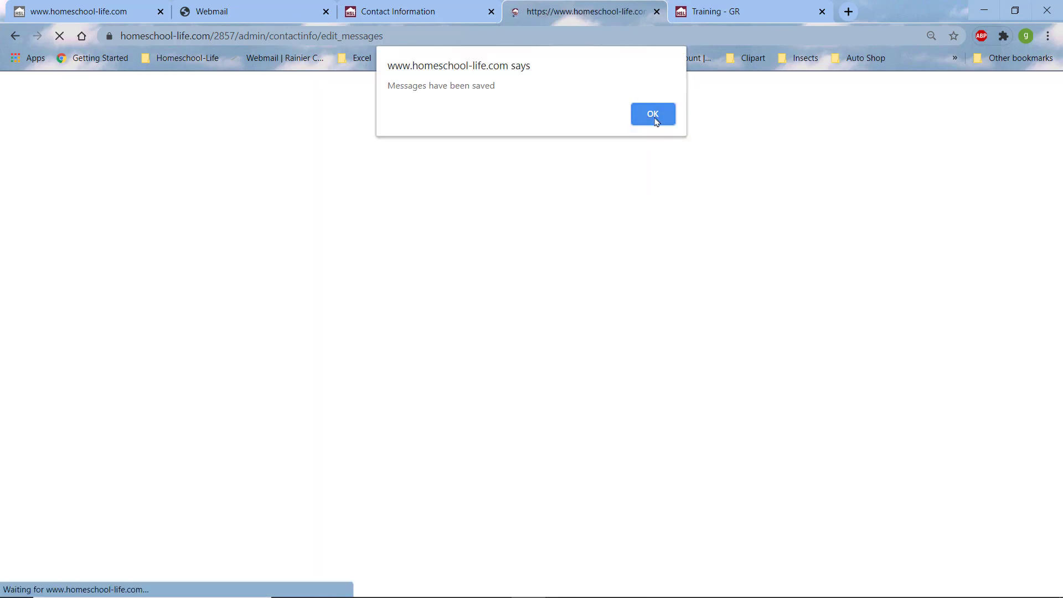
left_click(654, 116)
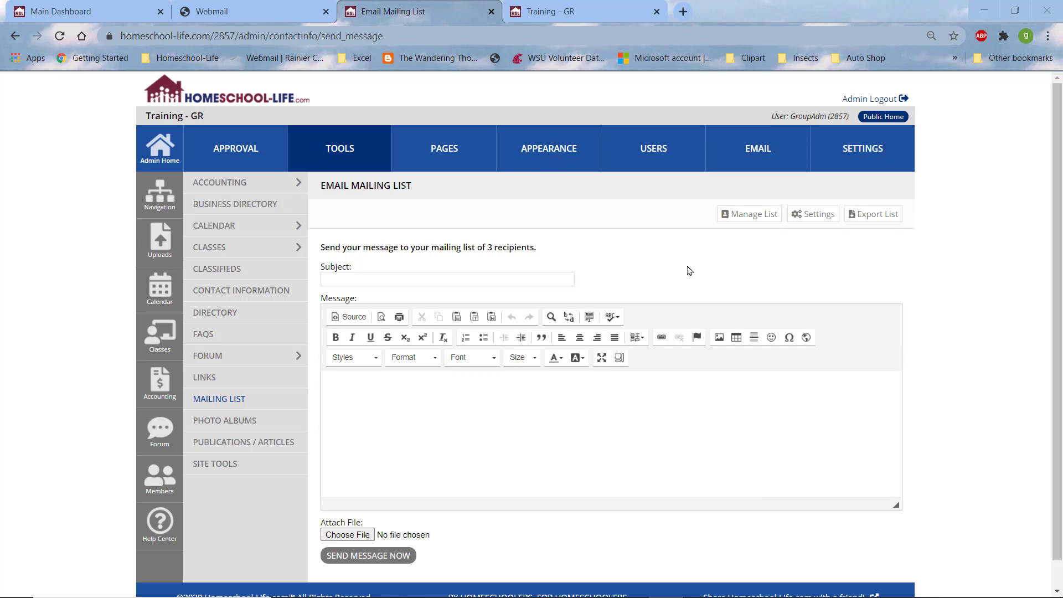
left_click(748, 219)
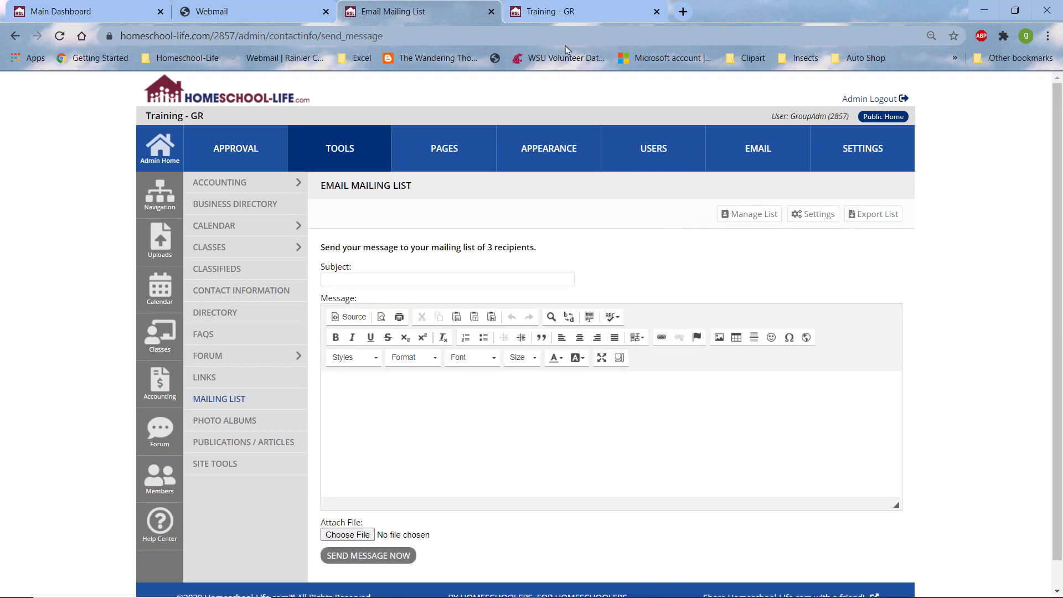
left_click(548, 17)
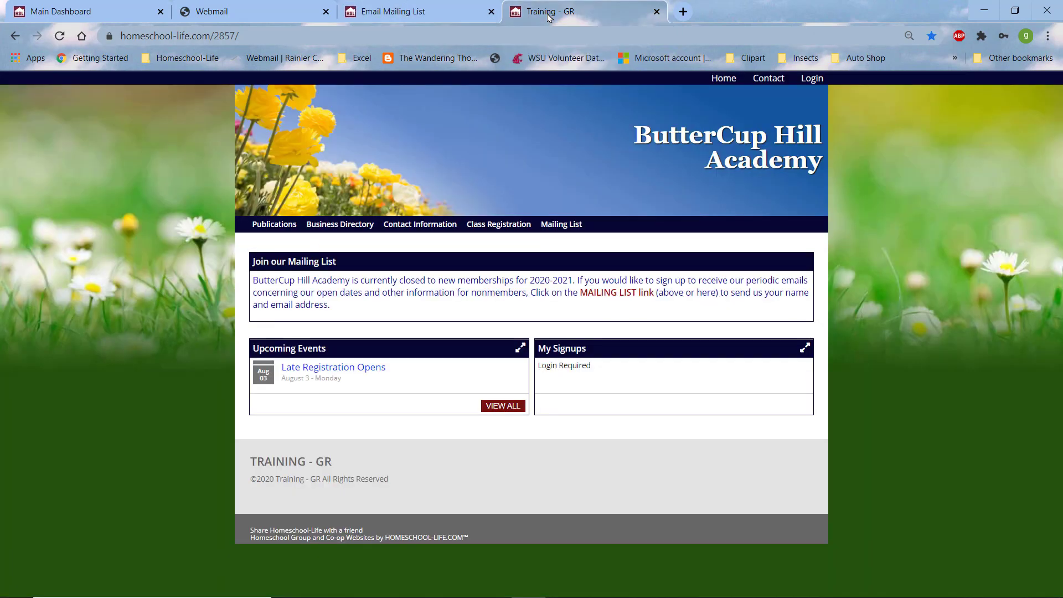
Step: Open the mailing list sign-up form and enter the test subscriber's first and last name
left_click(568, 229)
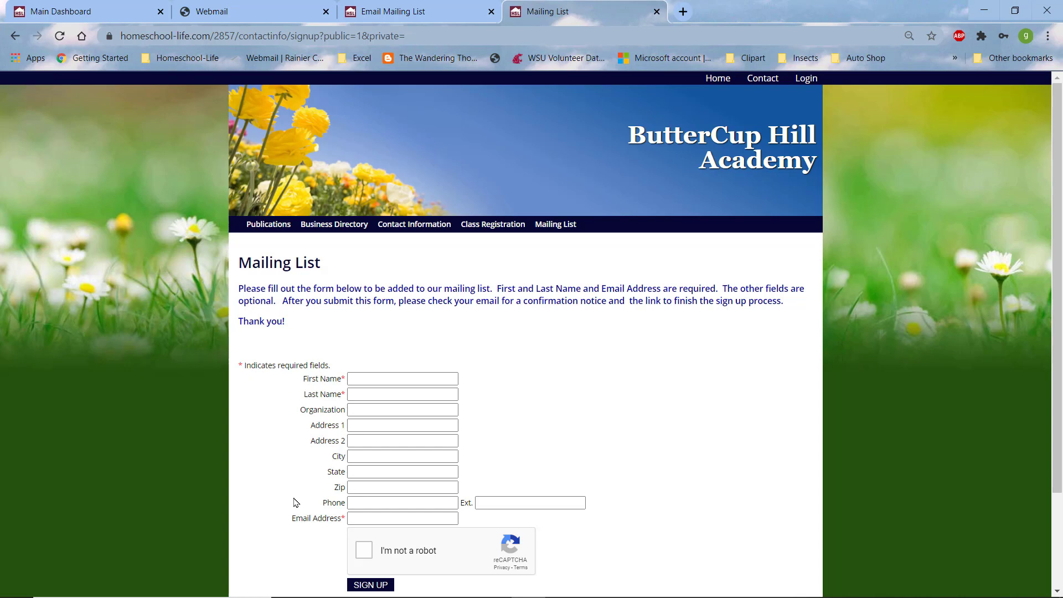
left_click(389, 379)
left_click(372, 378)
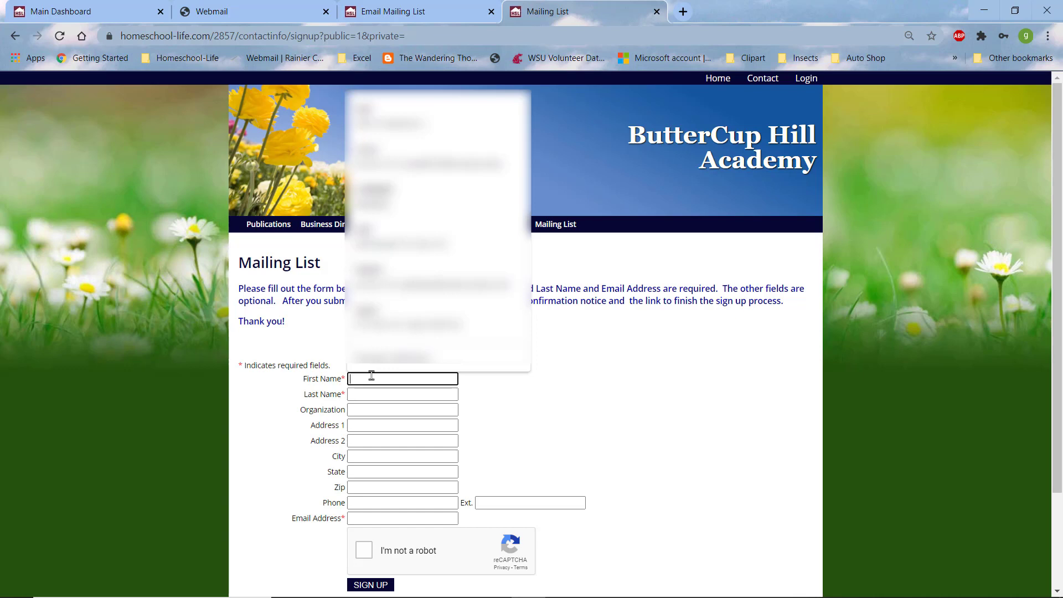
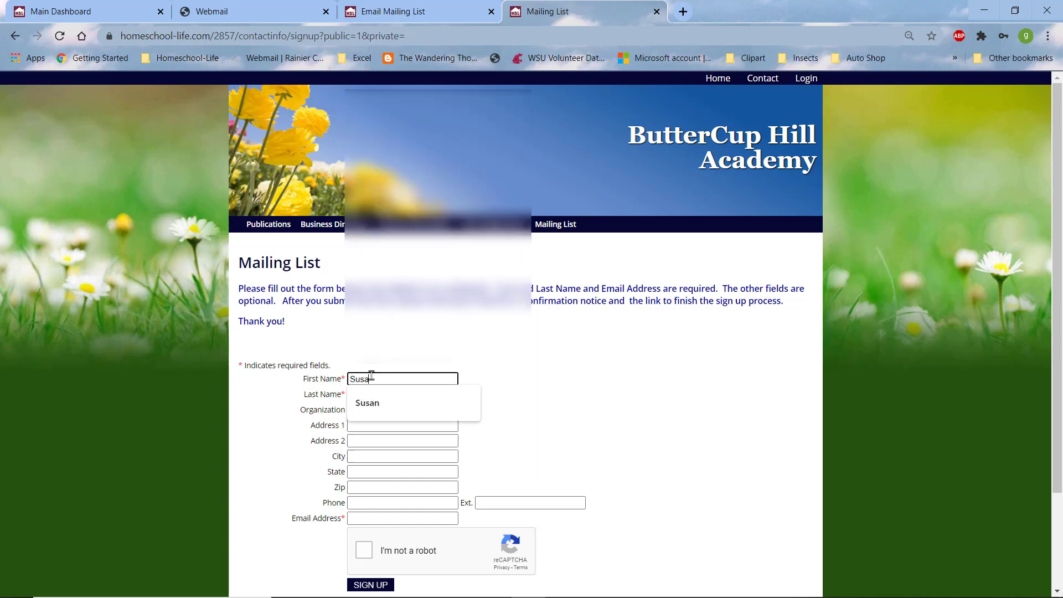
key("Tab")
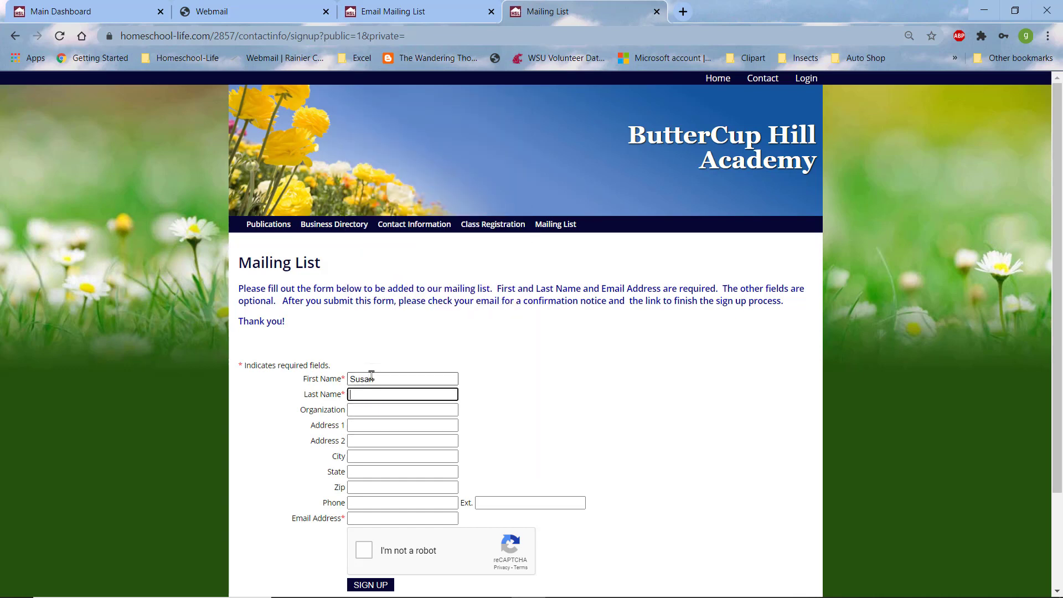
Step: Enter the subscriber's e-mail address, pass the reCAPTCHA check, and submit the sign-up
left_click(375, 517)
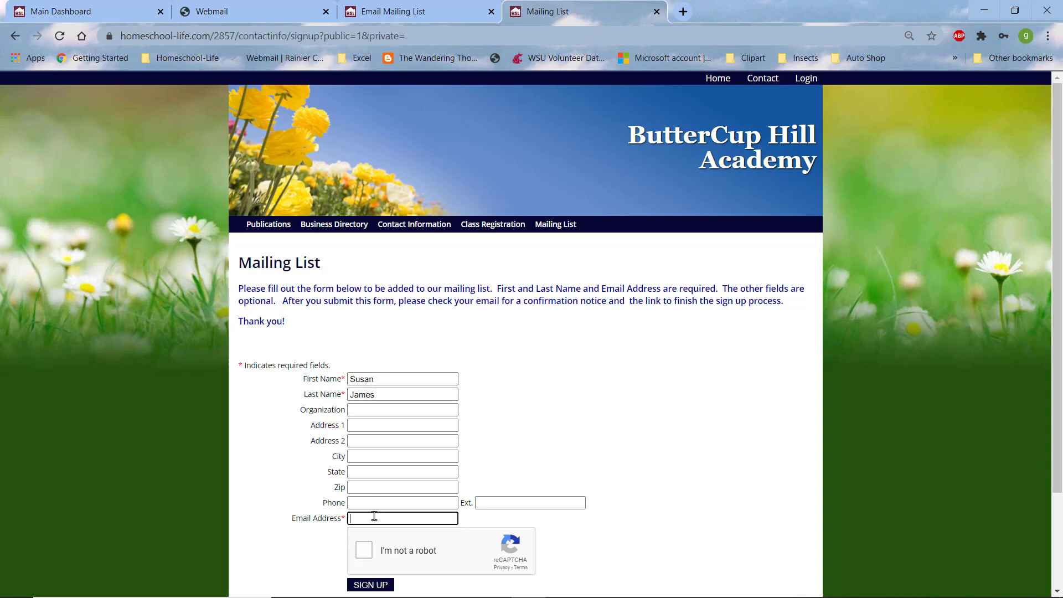
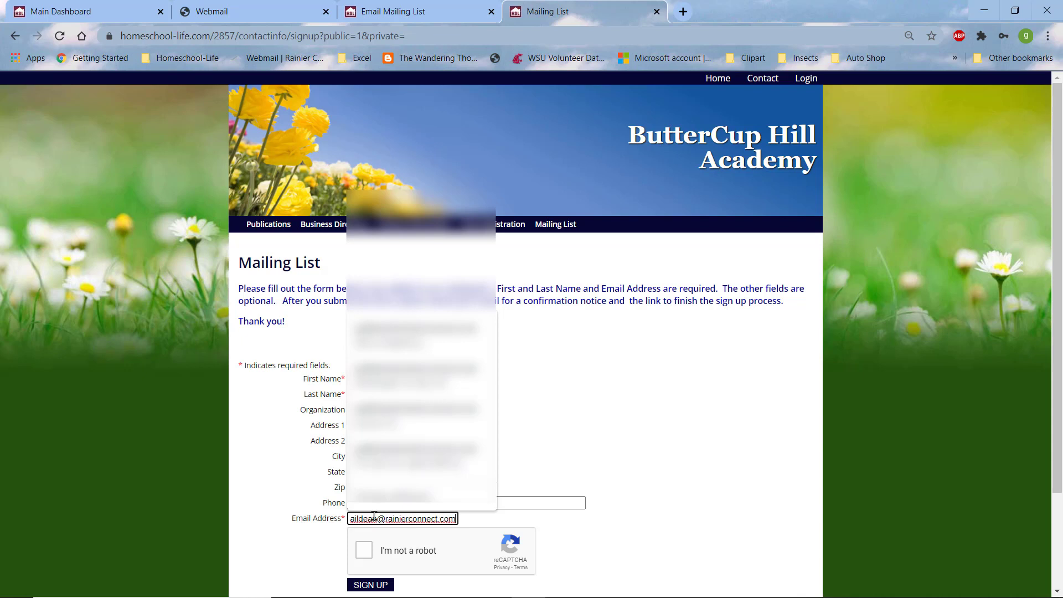
left_click(363, 551)
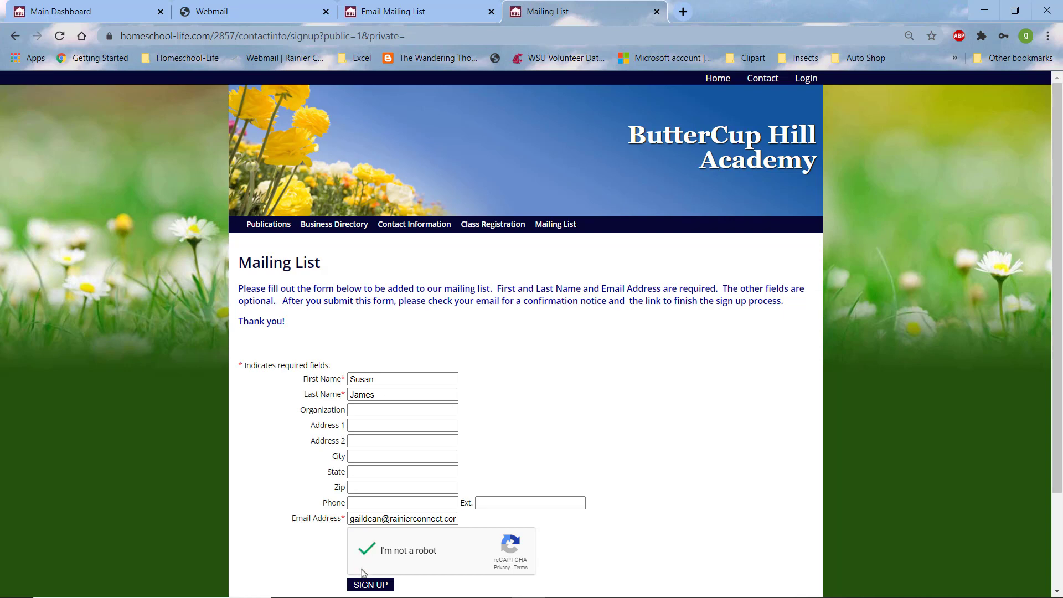
left_click(369, 584)
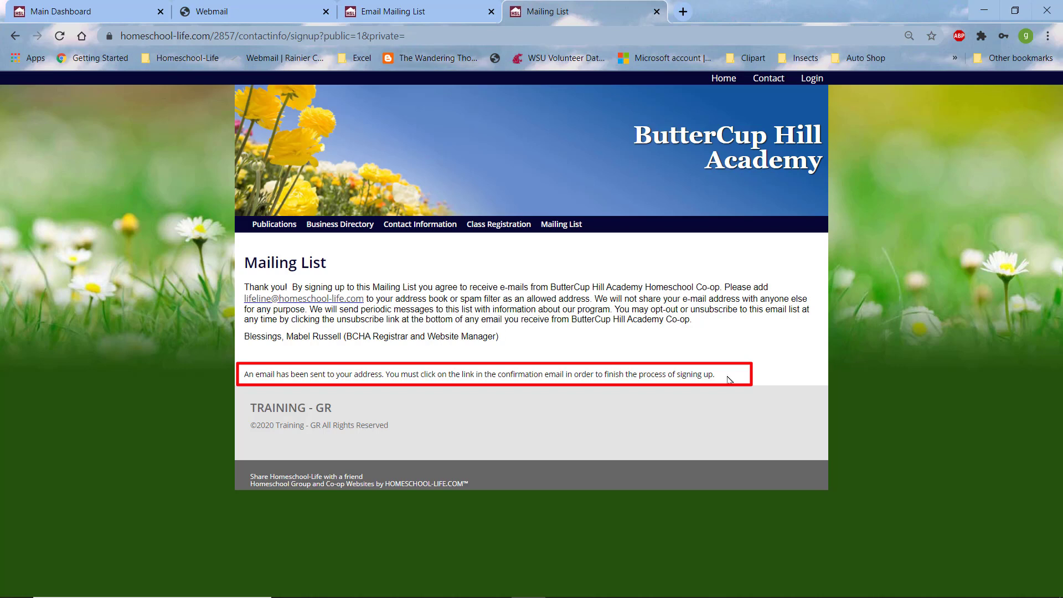
Step: In Webmail, open the new Sign-Up Confirmation email and follow its finish-sign-up link
left_click(231, 13)
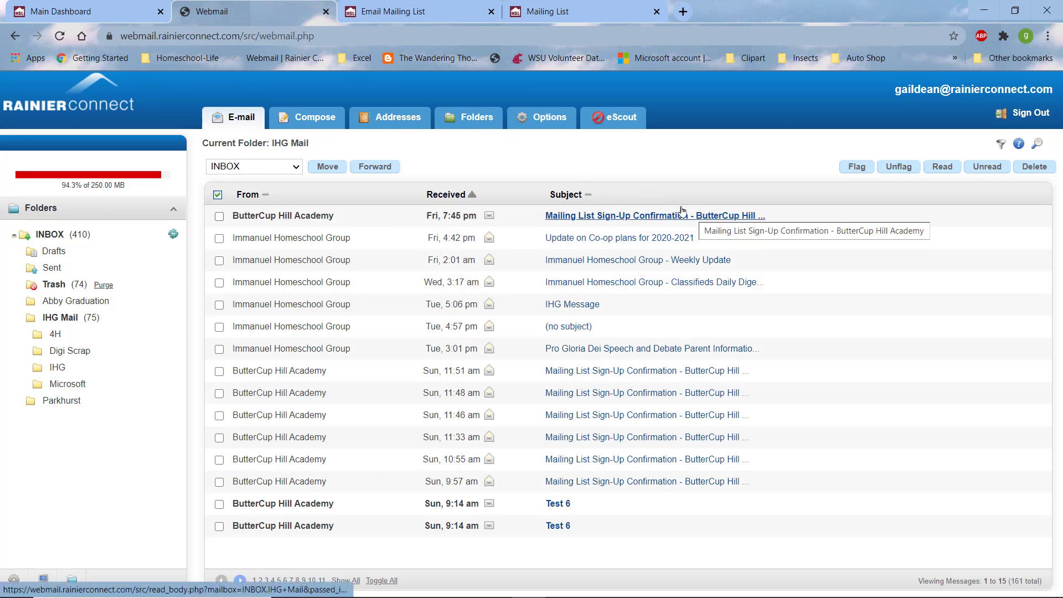
left_click(567, 221)
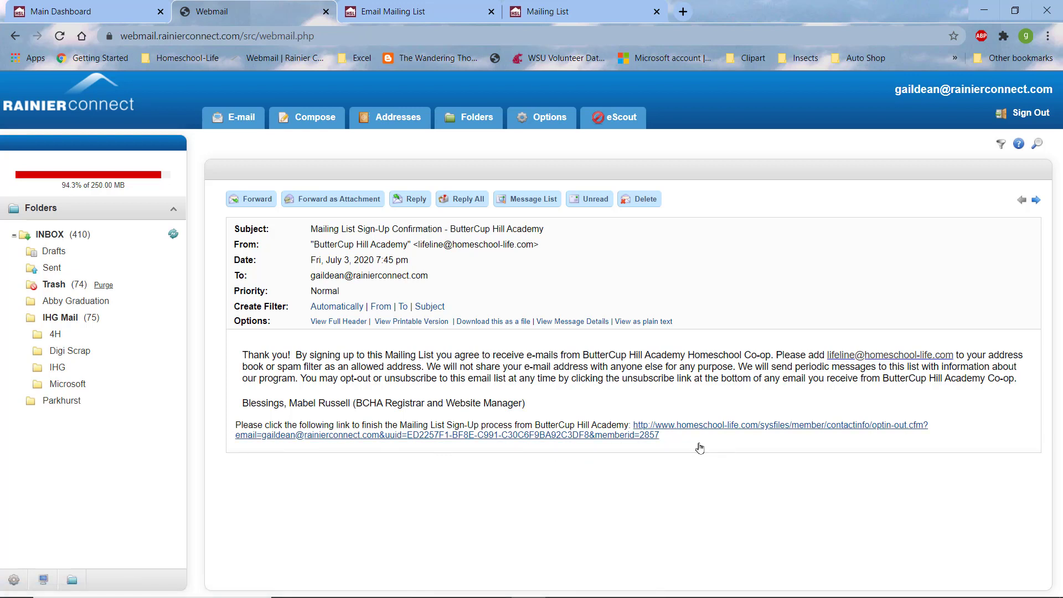
left_click(712, 425)
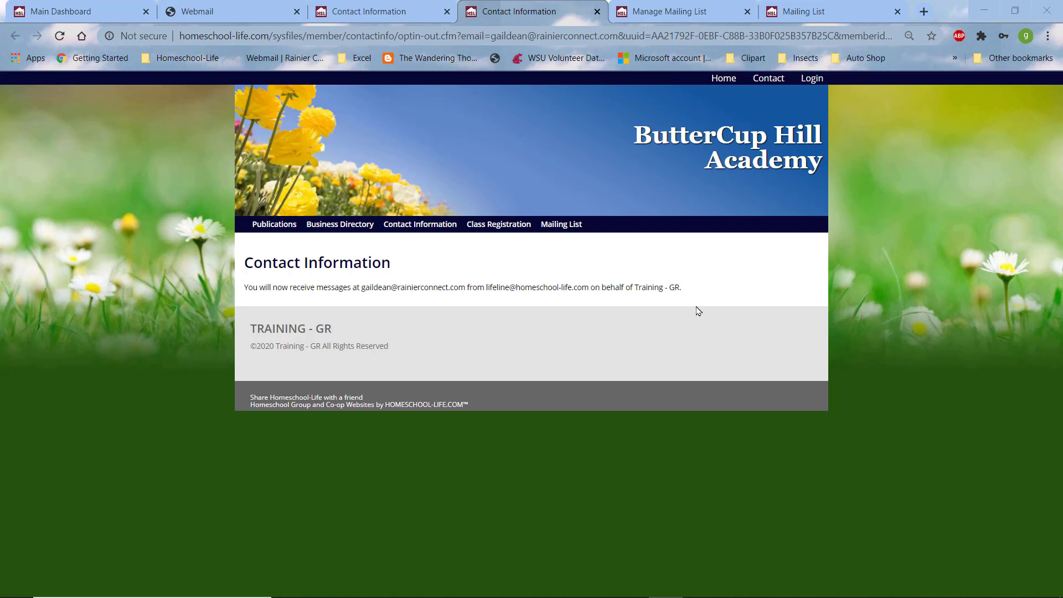
Step: Check the four recipients on the Manage Mailing List page, then go to the To Email Mailing List form
left_click(666, 10)
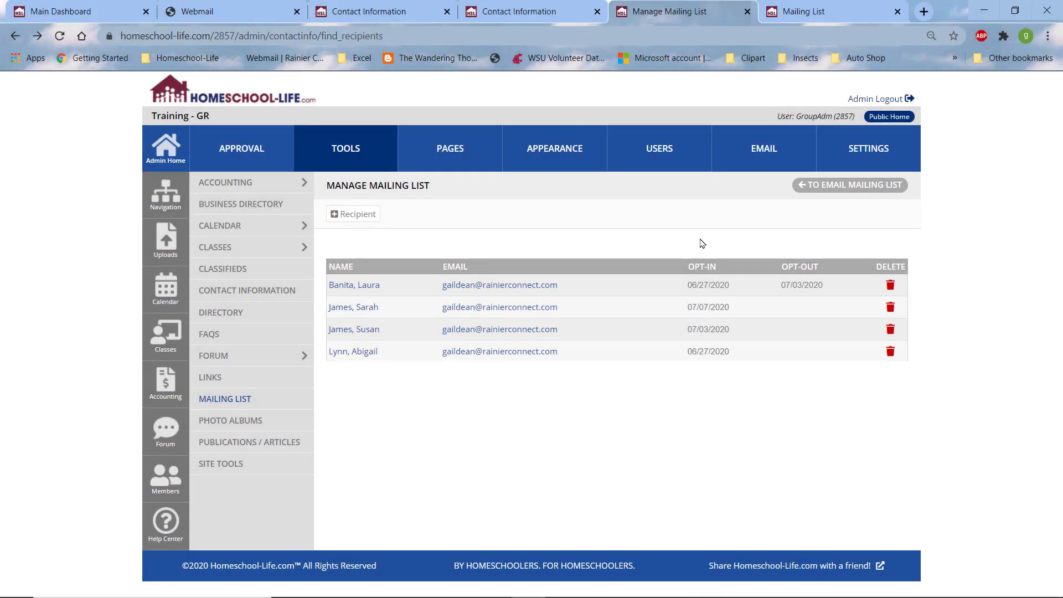
left_click(826, 189)
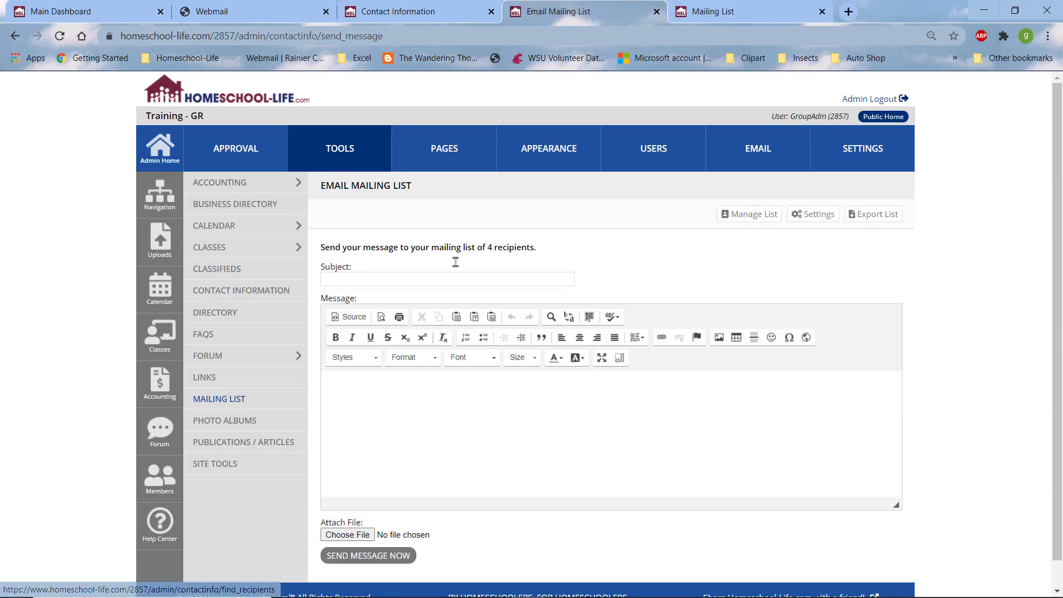
Step: Write a message titled 'Registration opens Soon' saying the co-op is on summer break until late August
left_click(347, 280)
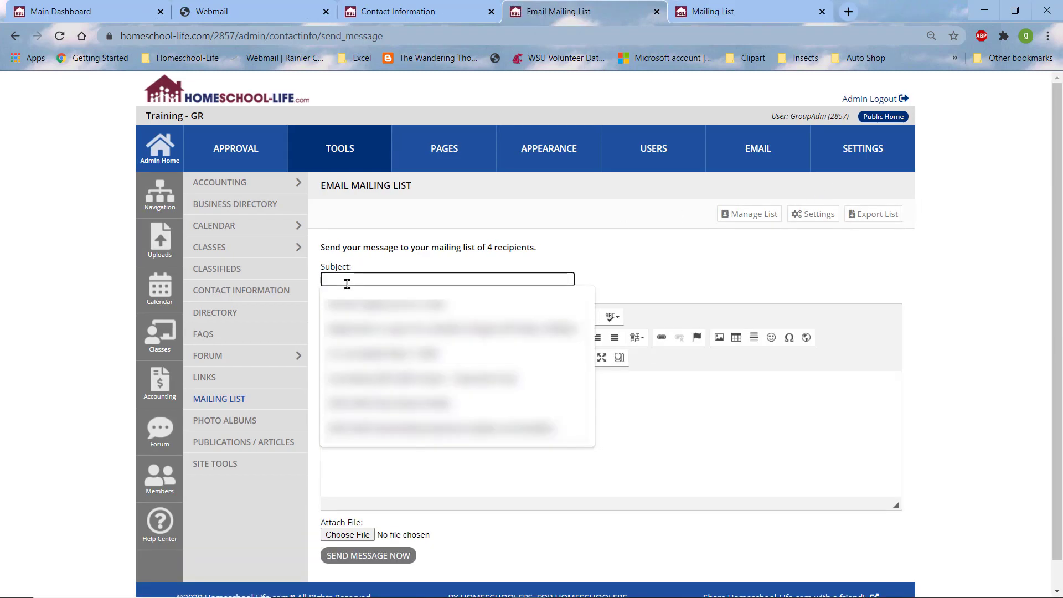
type("Re")
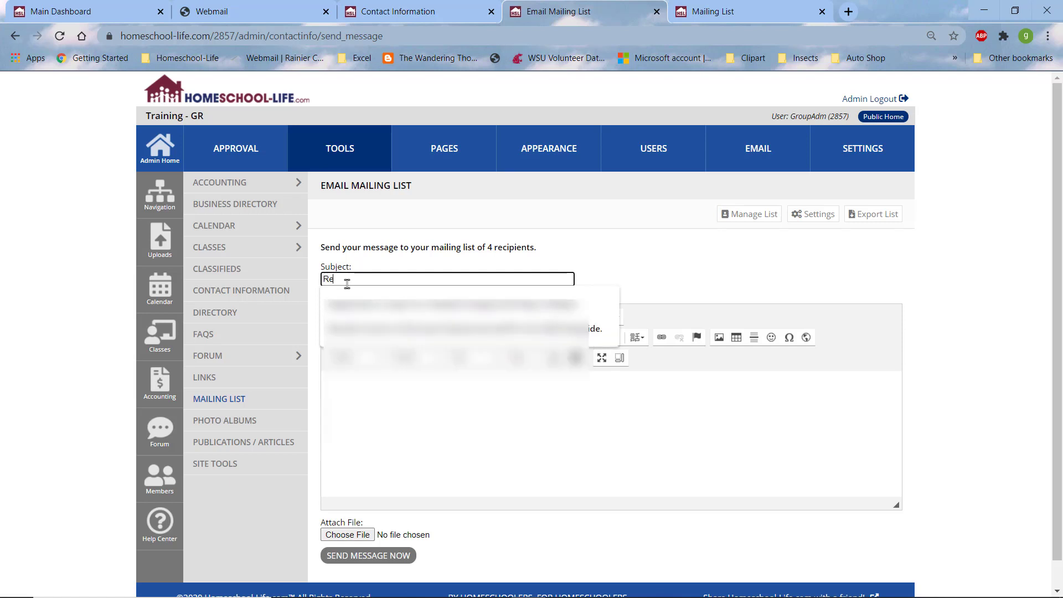
type("gistration opens")
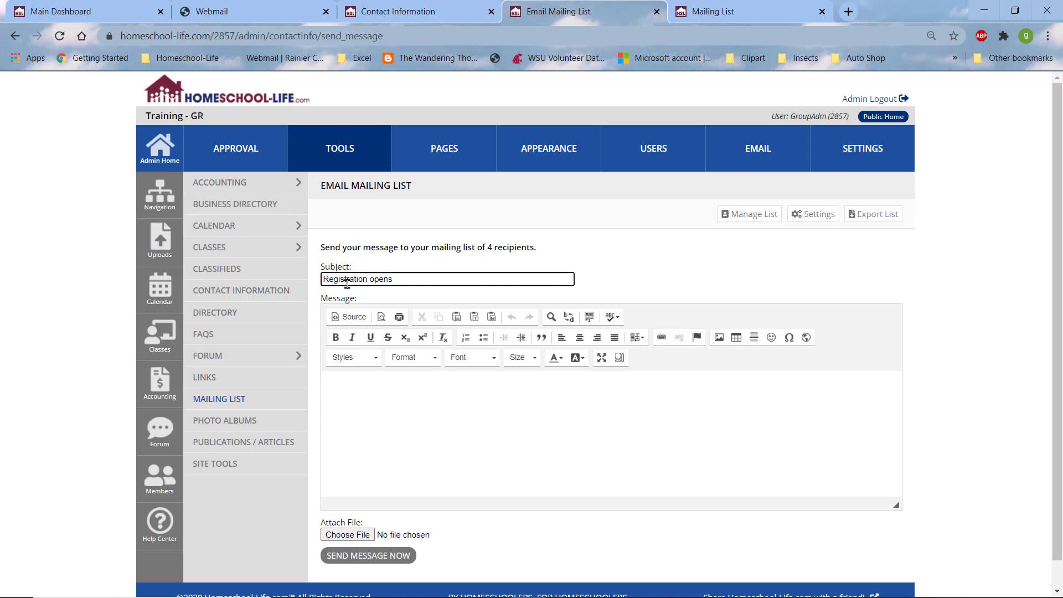
type(" Soon")
left_click(349, 386)
type("Thank you ")
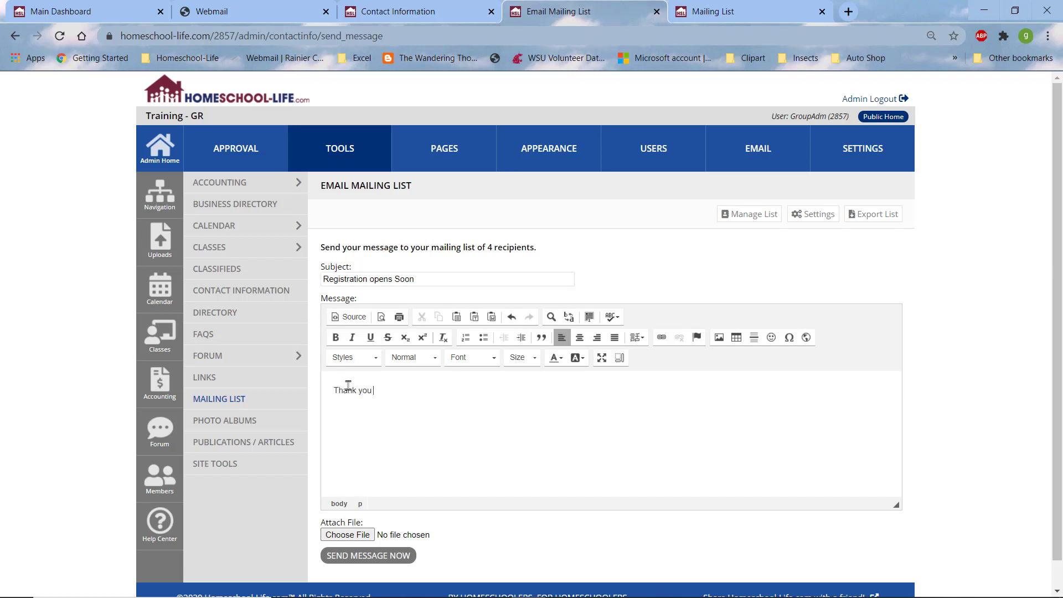
type("for your interest")
type("in our co-op.  We are on brea")
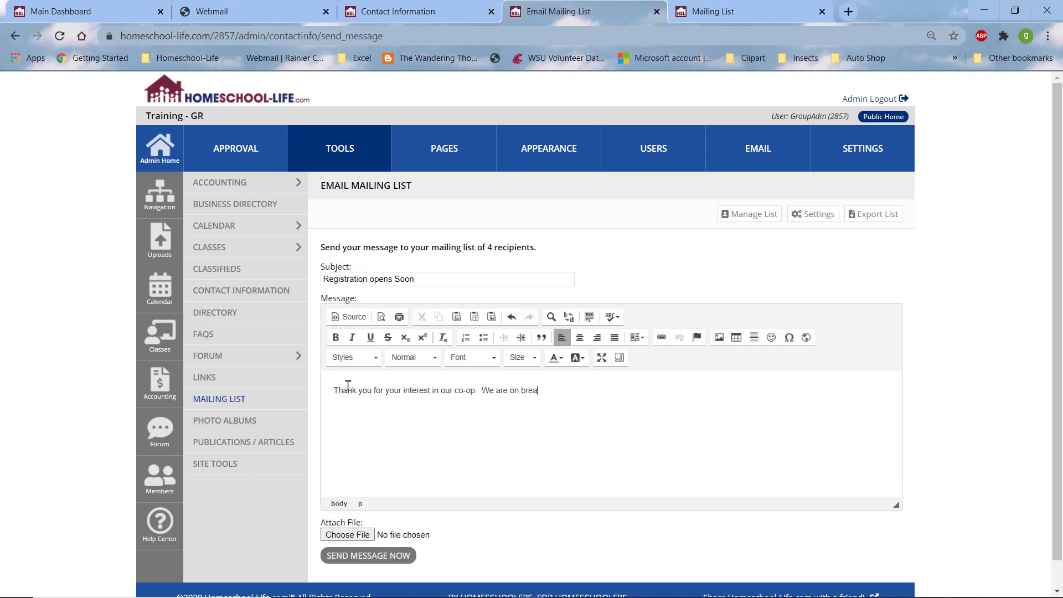
type("k for the summer.  Please check back in")
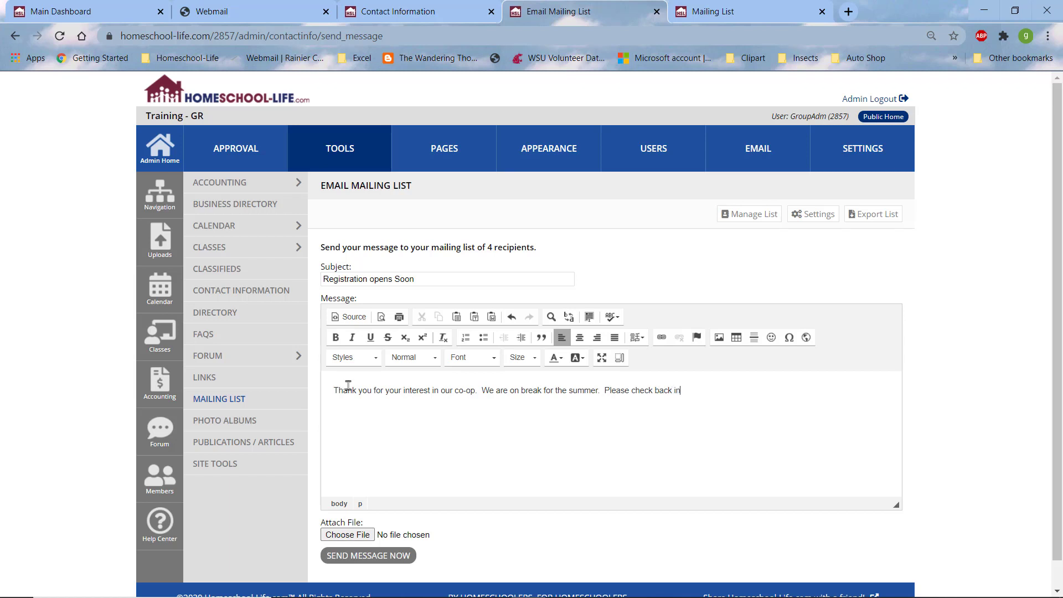
type(" Late August for registratioon information")
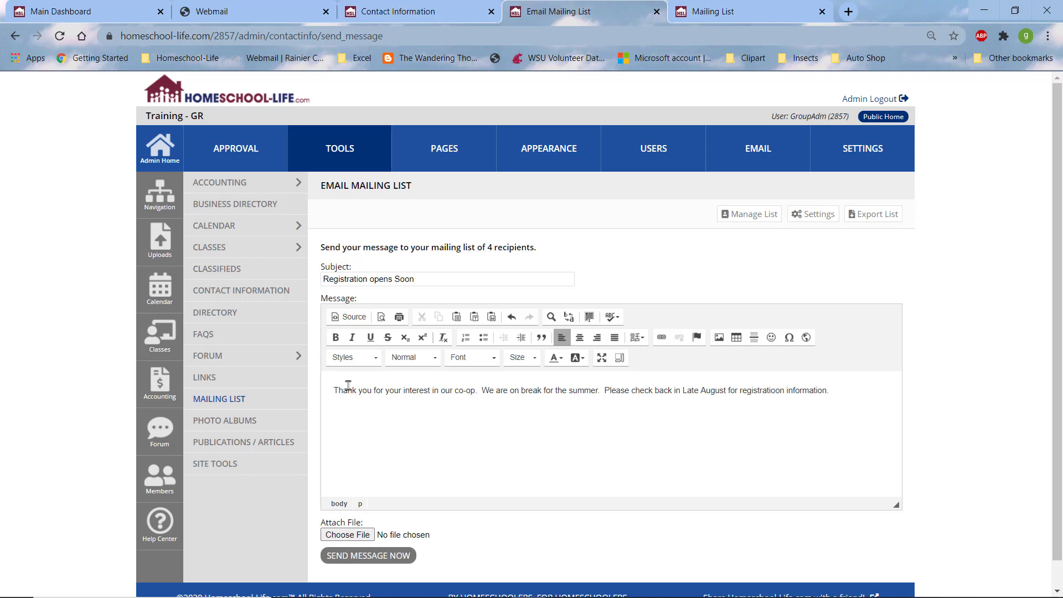
type(".  Thank you@")
key("BackSpace")
Step: Send 'Registration opens Soon' to the 4 recipients and discard the auto-saved draft
left_click(357, 555)
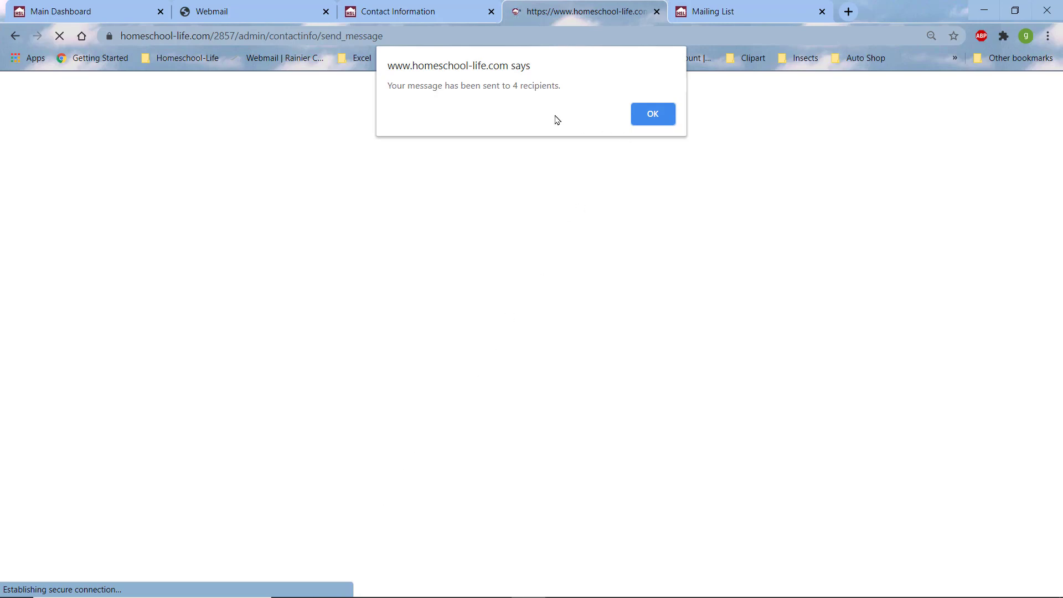
left_click(650, 117)
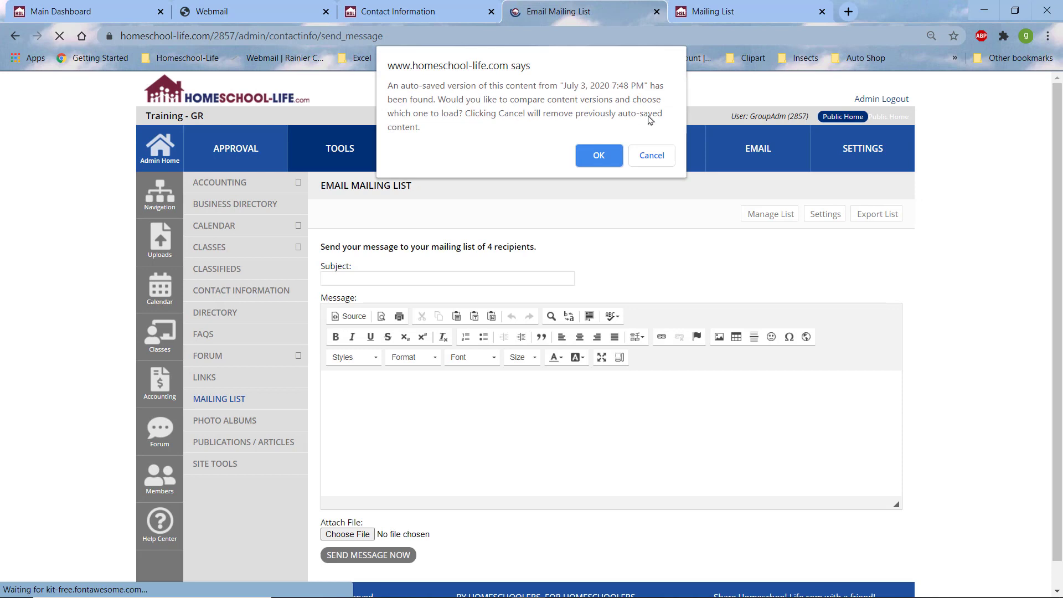
left_click(652, 155)
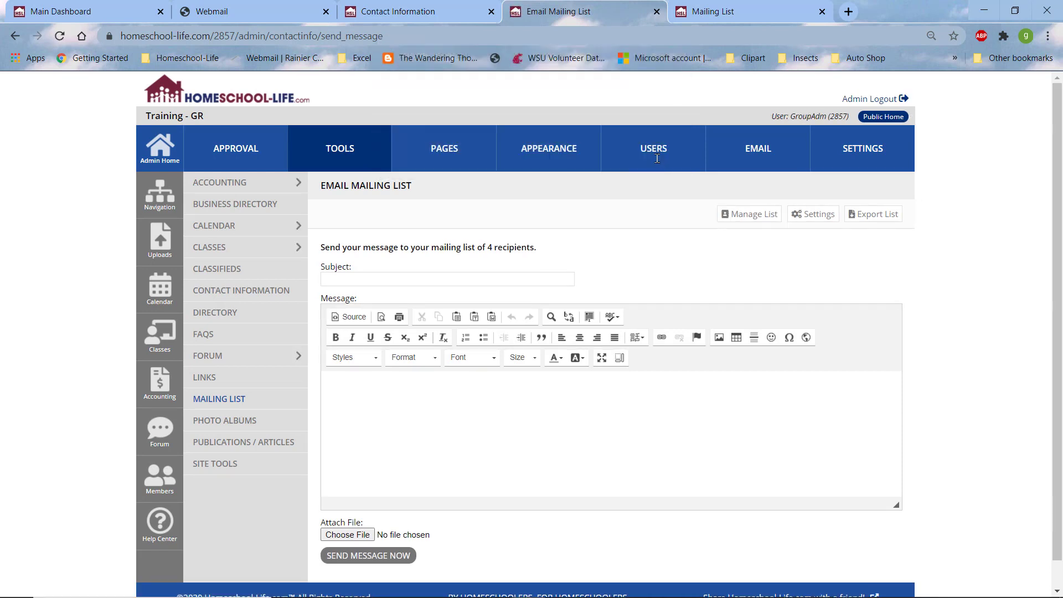
left_click(222, 12)
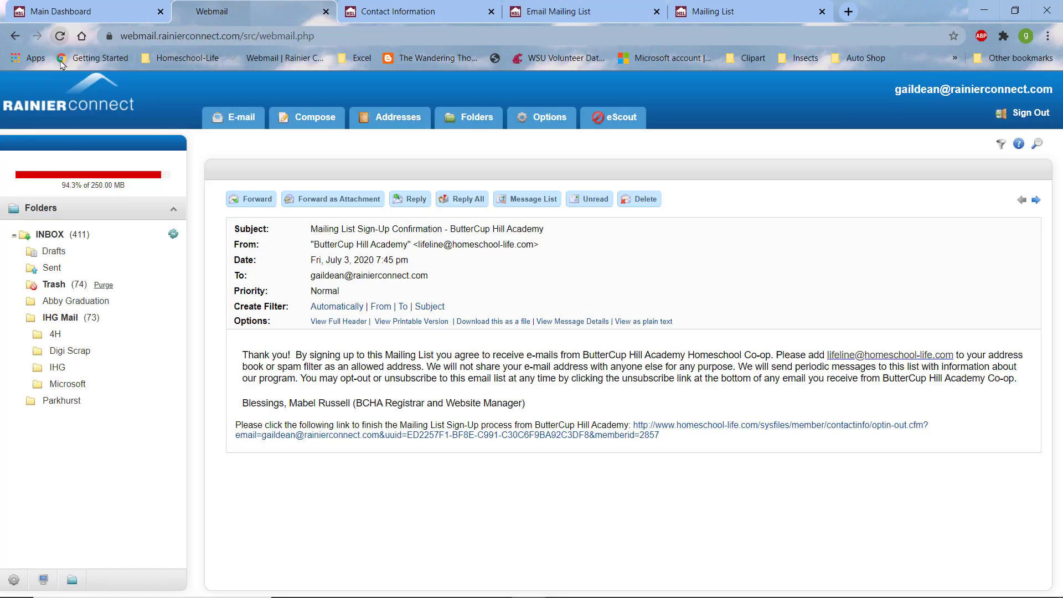
Step: In the IHG Mail folder, open the Registration opens Soon message and follow its unsubscribe link
left_click(60, 36)
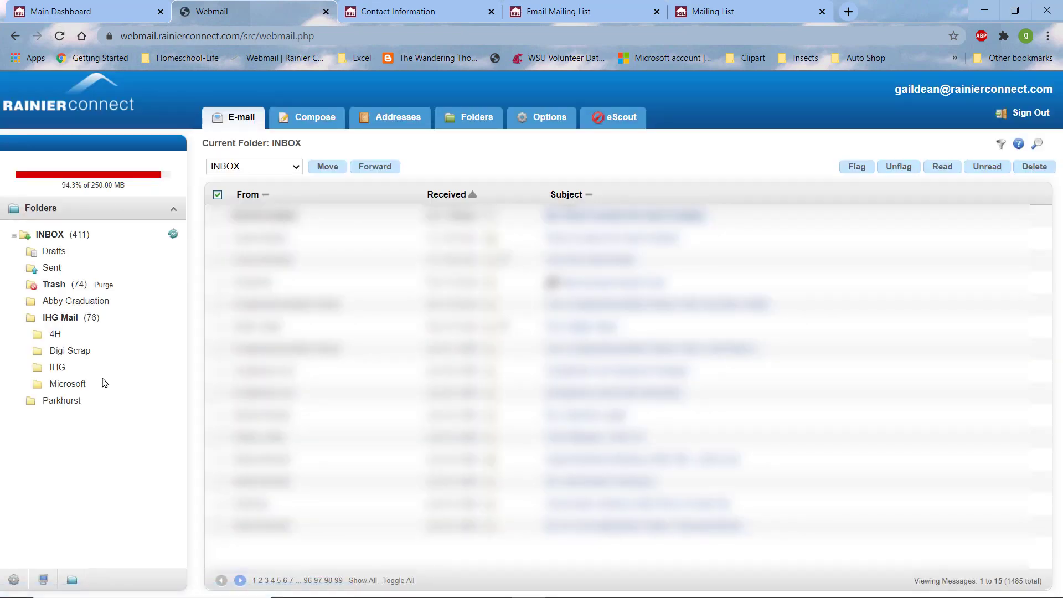
left_click(69, 320)
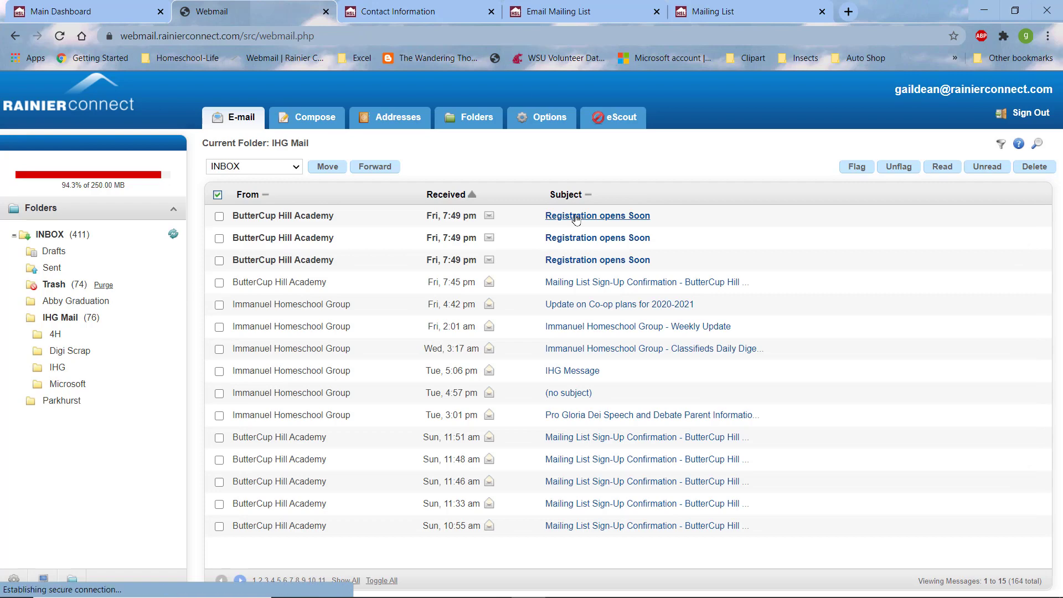
left_click(576, 217)
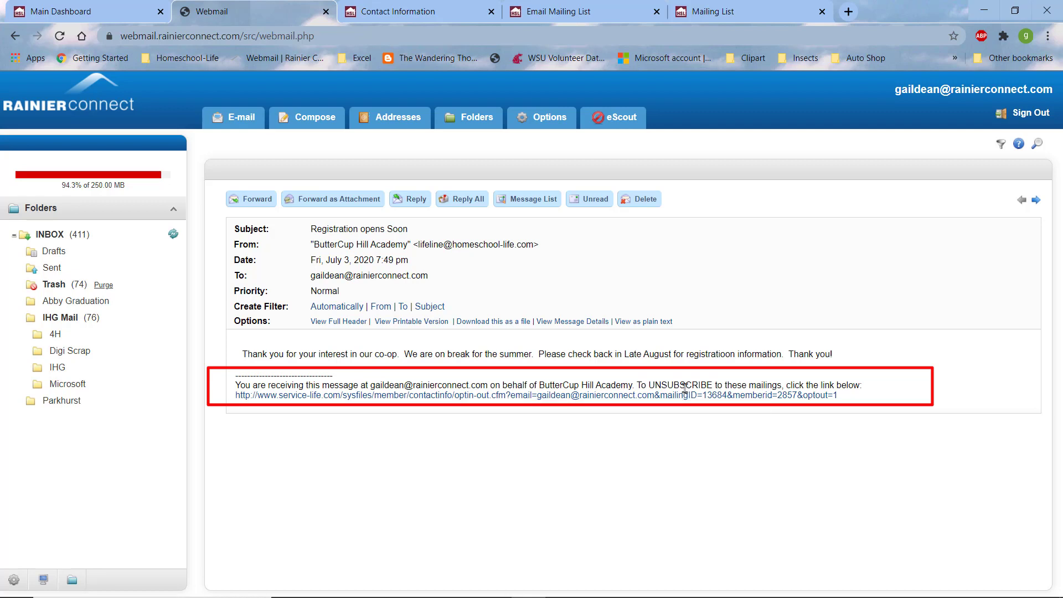
left_click(451, 395)
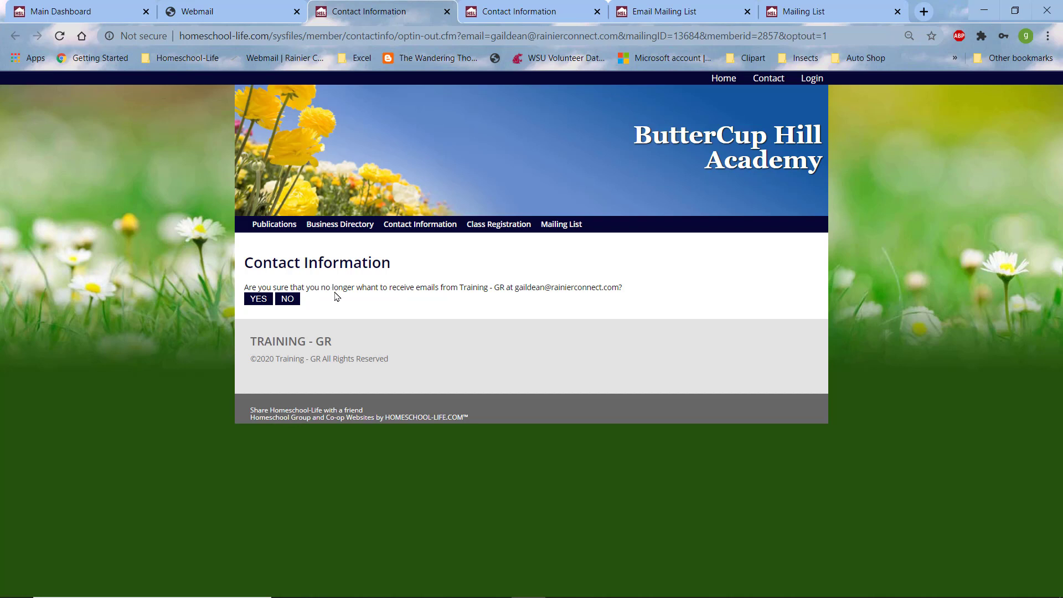
Step: Confirm the opt-out with YES and return to the Email Mailing List page now showing 3 recipients
left_click(257, 299)
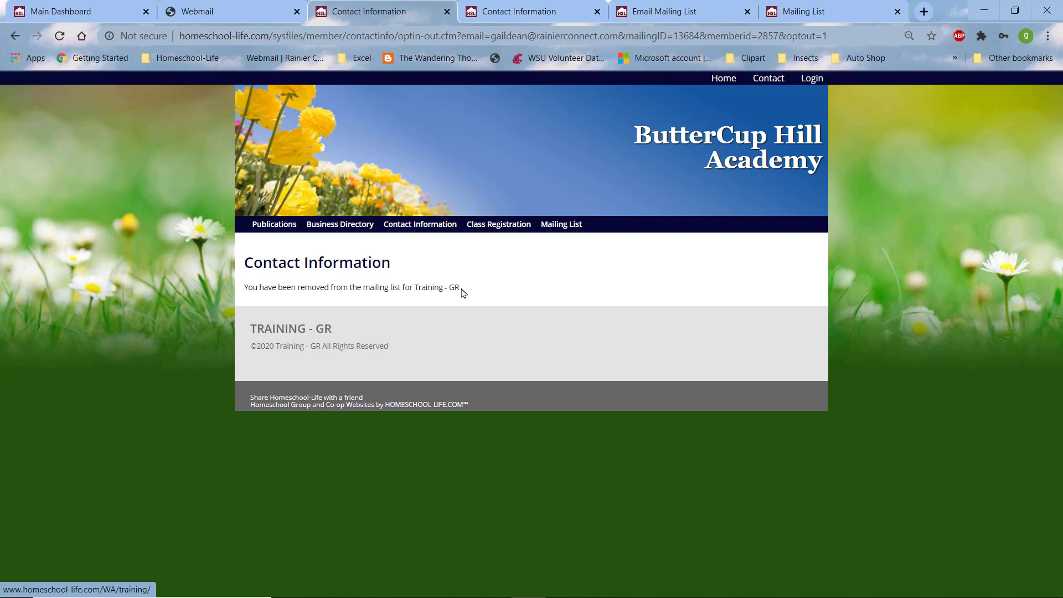
left_click(520, 11)
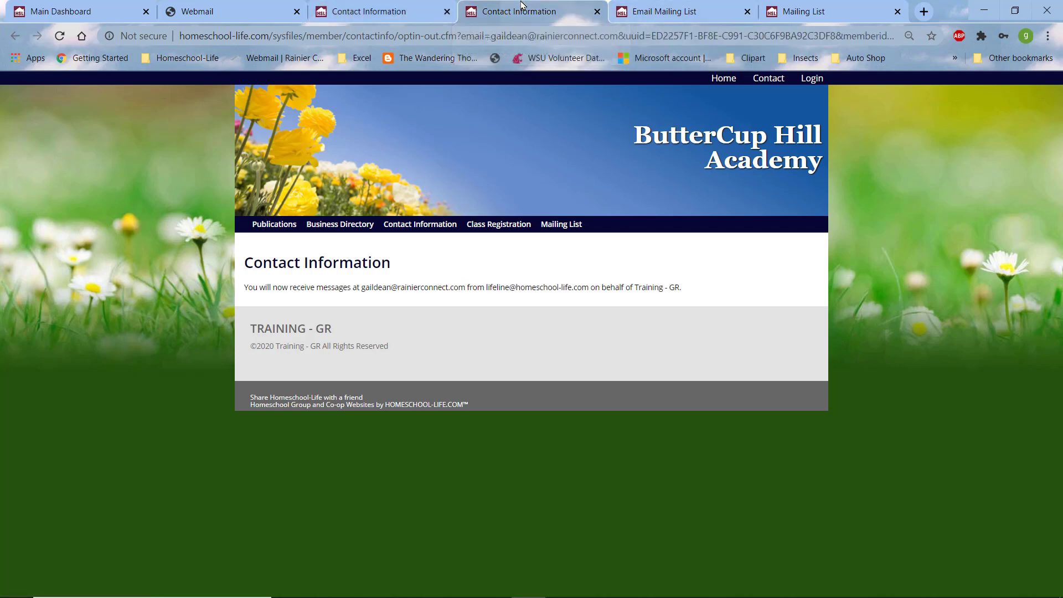
left_click(616, 15)
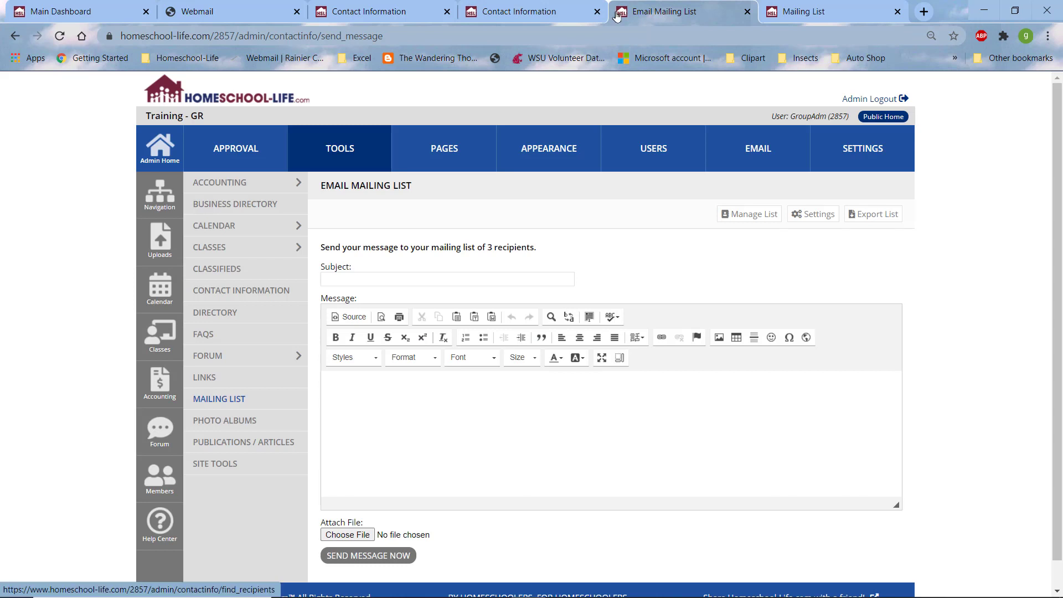
Step: Open Manage List to review the four recipients and their opt-in and opt-out dates
left_click(750, 215)
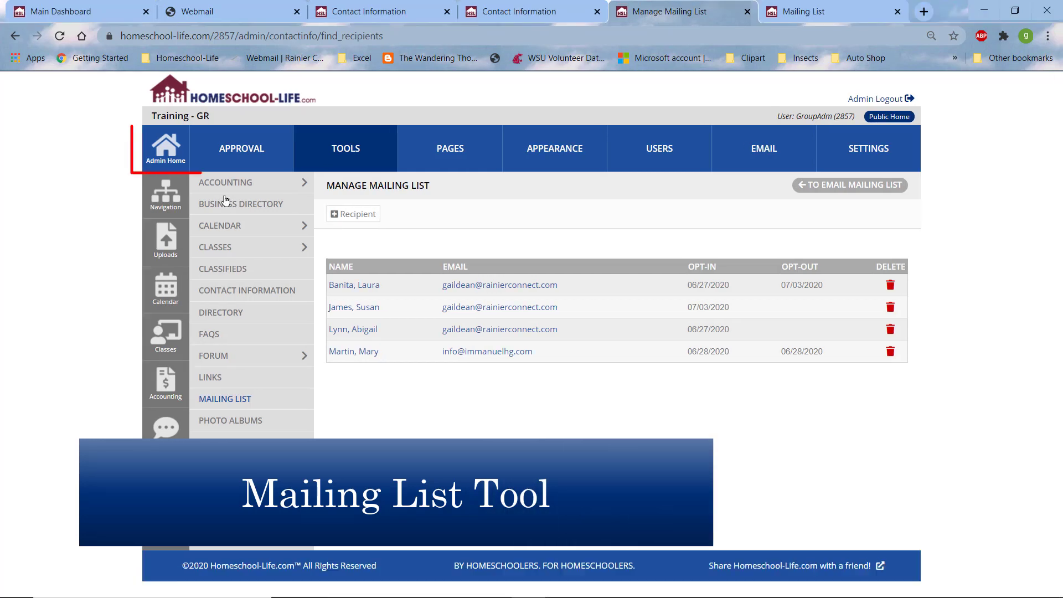
Step: Go back to the Admin Home page with technical support and news updates
left_click(162, 148)
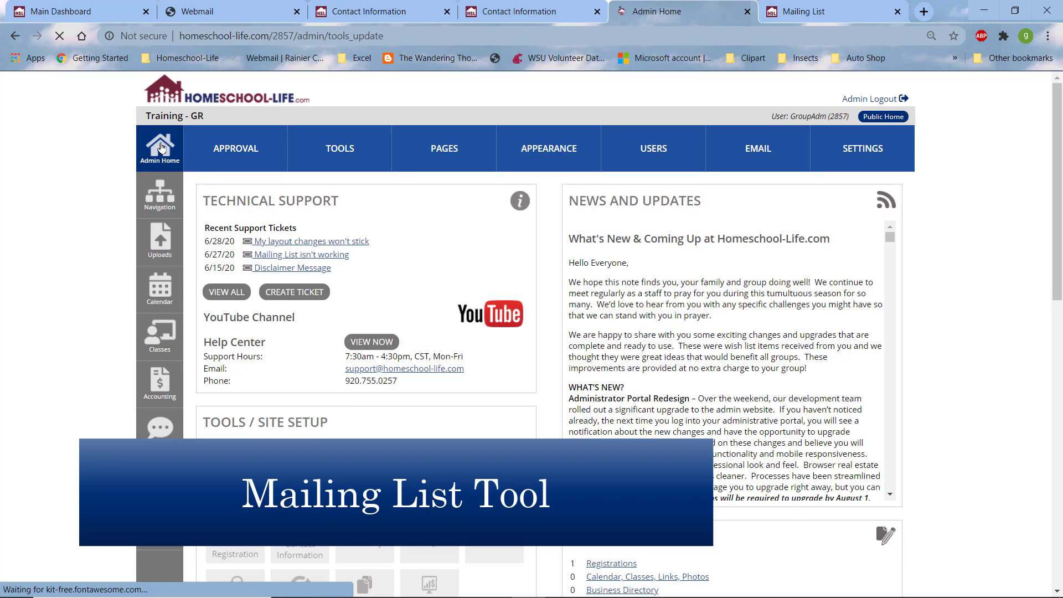